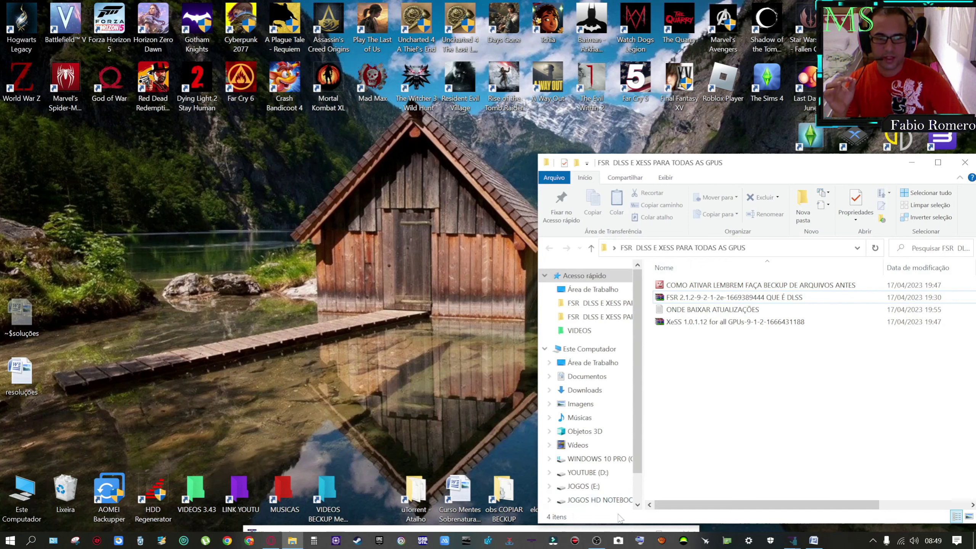
Switch to the resoluções document in Word, raise its window, and move the 720P box inside the 1080P box
left_click(813, 540)
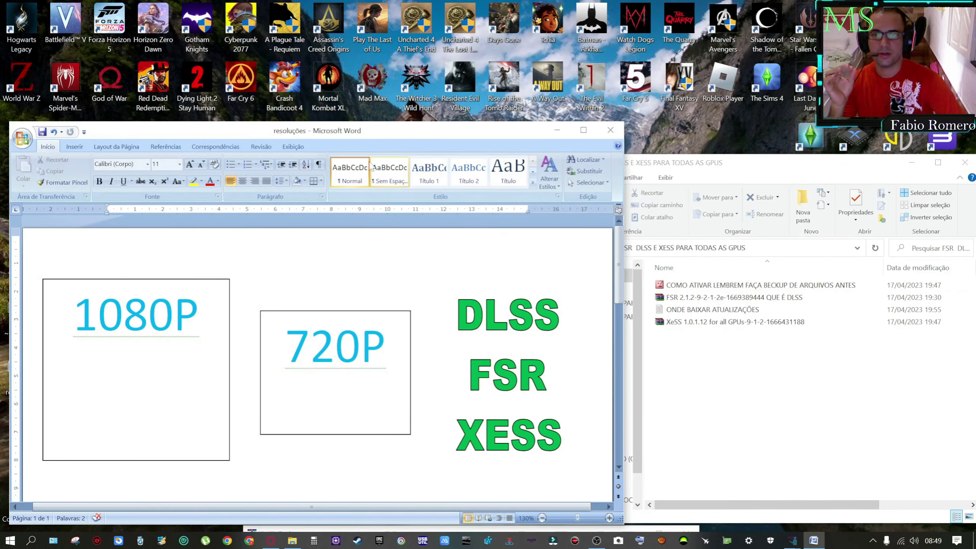
left_click_drag(356, 135, 368, 77)
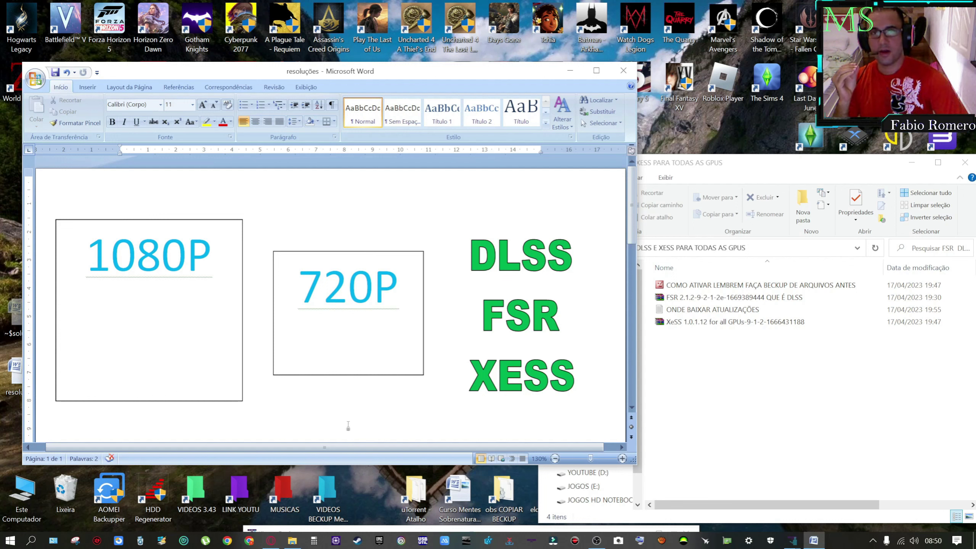
left_click(172, 220)
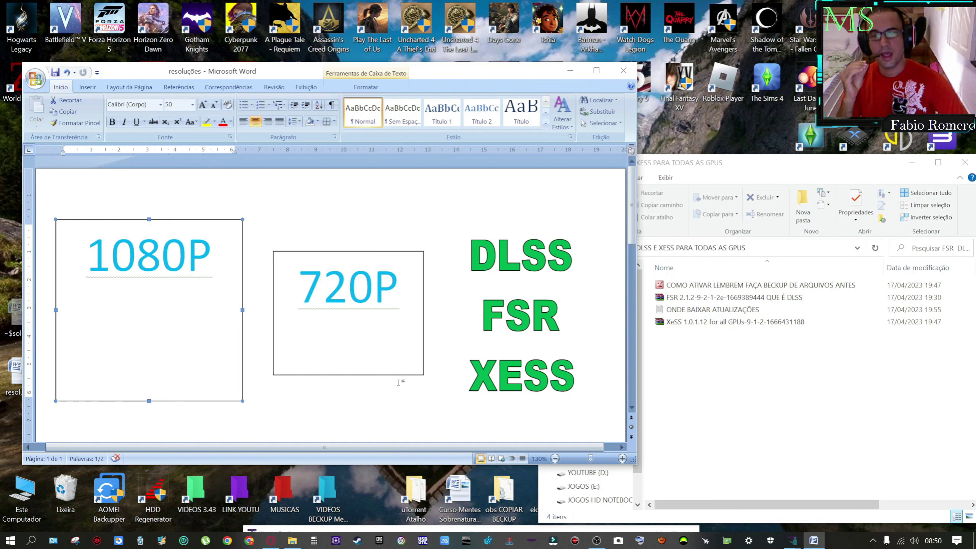
left_click(371, 375)
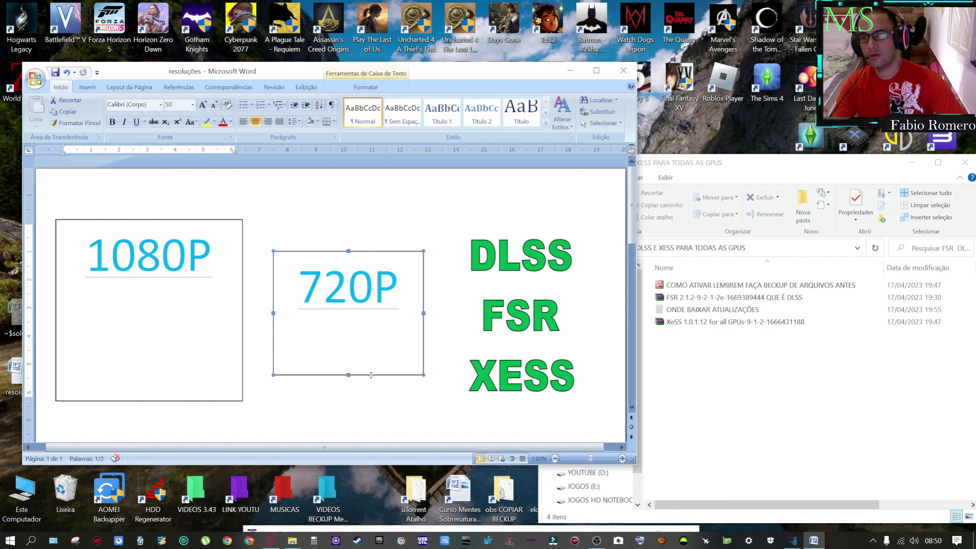
left_click_drag(371, 376, 169, 357)
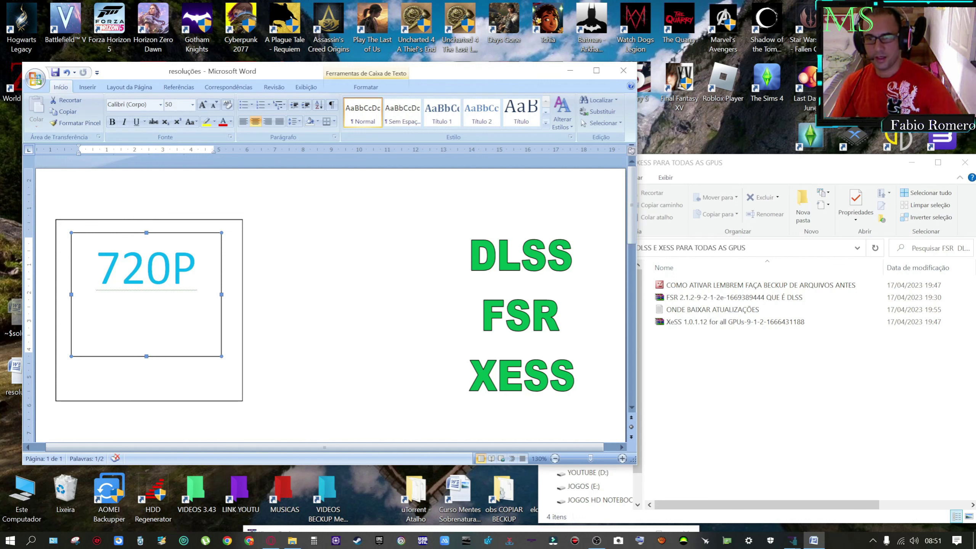
Enlarge the 720P box until it fully covers the 1080P box, and minimize the document
left_click_drag(172, 356, 237, 396)
left_click_drag(242, 401, 242, 401)
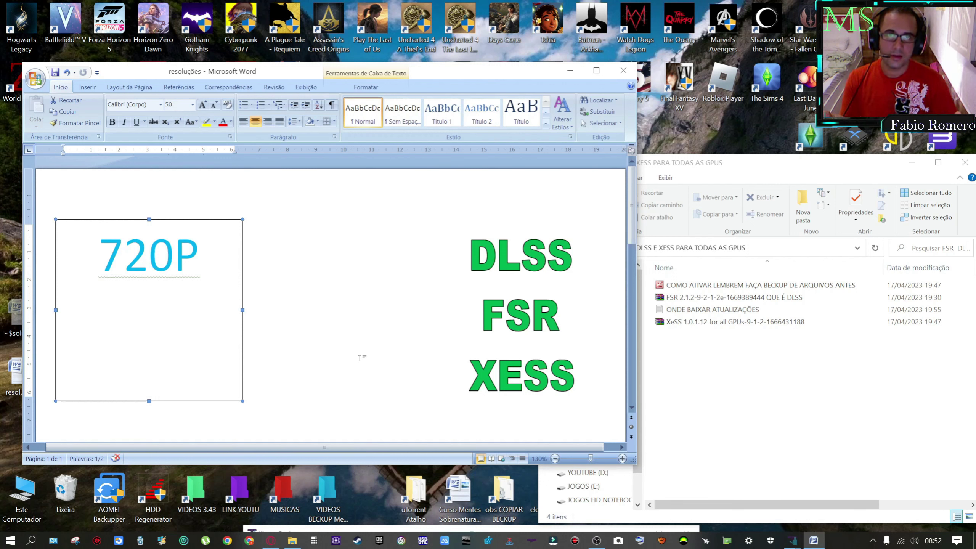
left_click(438, 246)
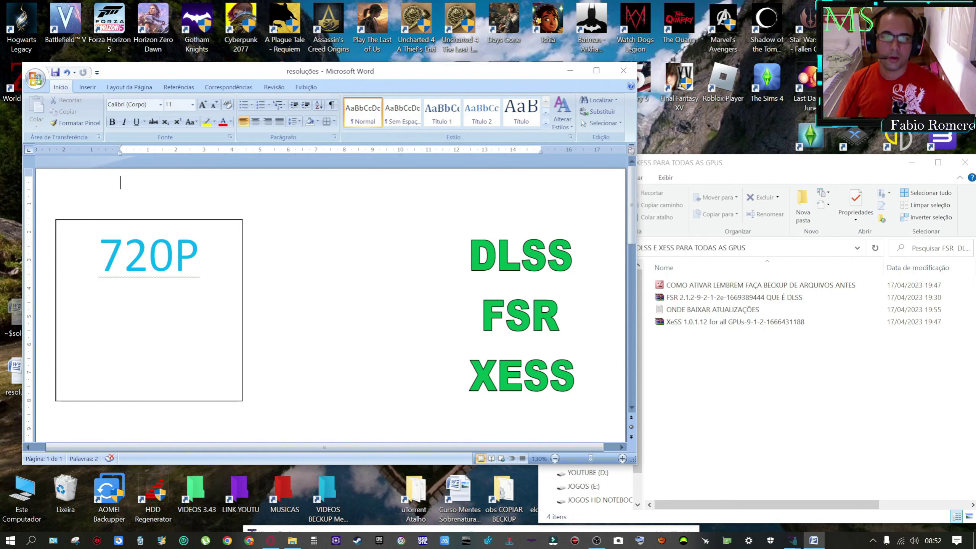
left_click(569, 71)
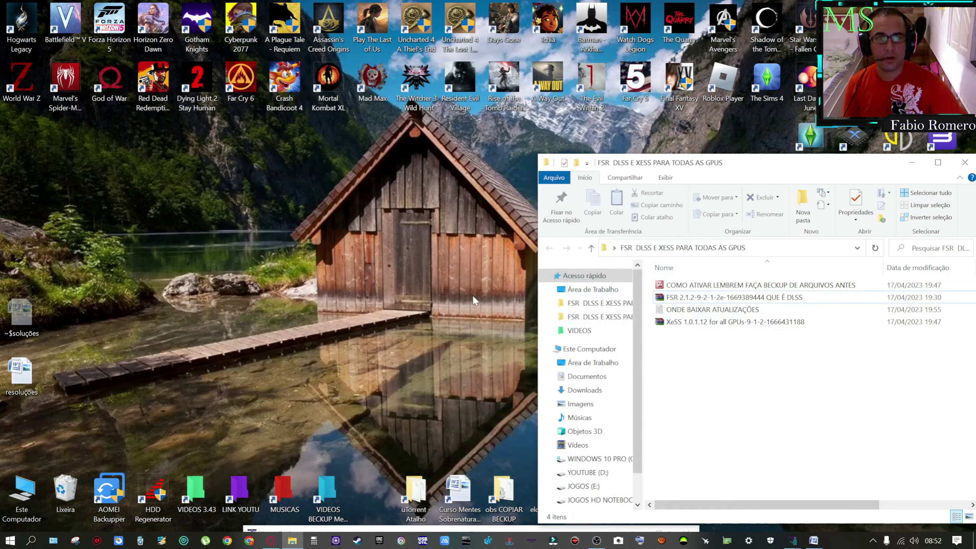
Select the FSR 2.1.2 archive, launch Marvel's Spider-Man, and open the game's settings (Definições)
left_click(746, 298)
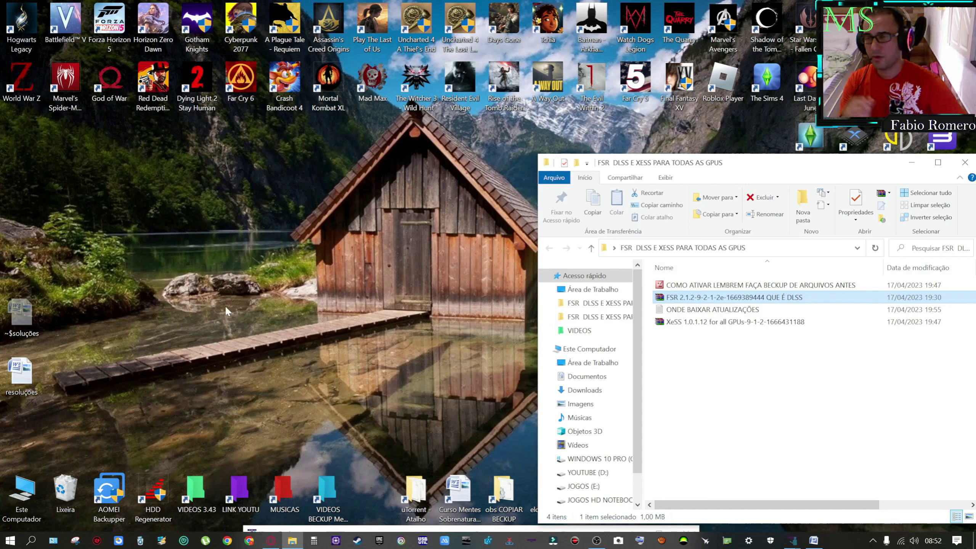
double_click(66, 84)
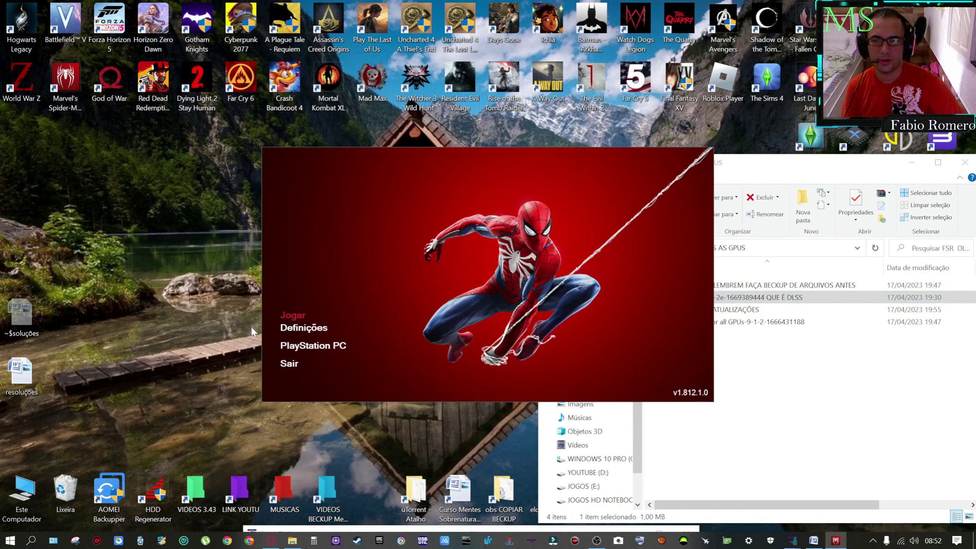
left_click(286, 328)
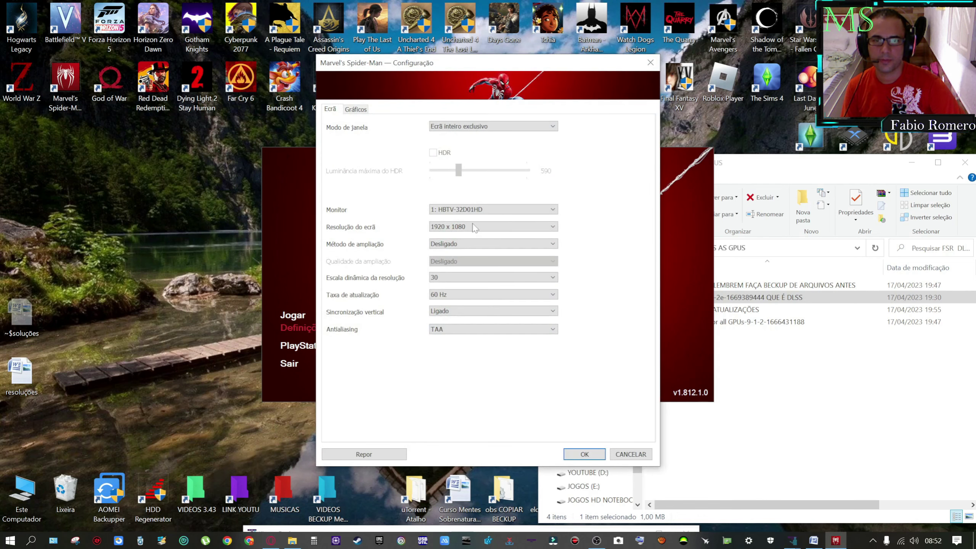
Try IGTI and AMD FSR 2.0 as the upscaling method (Método de ampliação), and set it back to Desligado
left_click(443, 247)
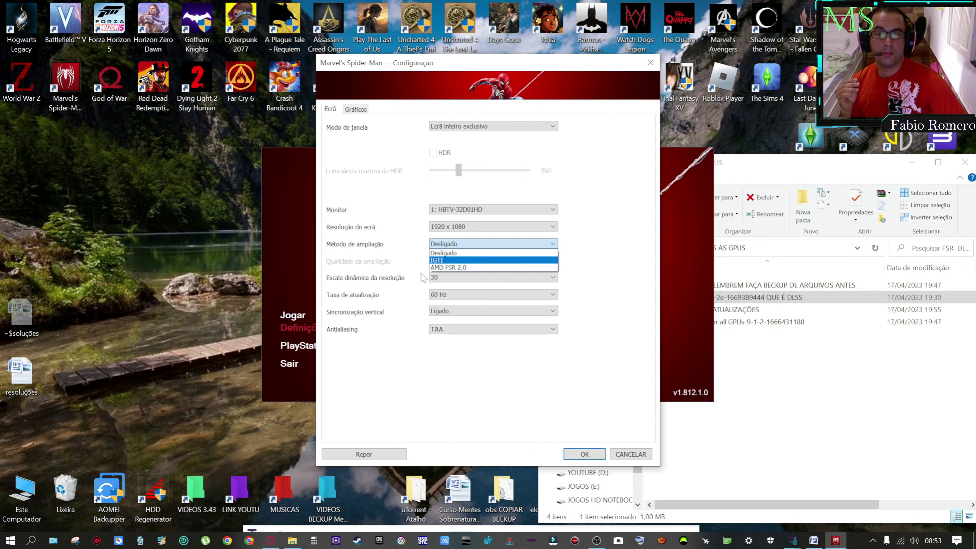
key("Return")
left_click(438, 245)
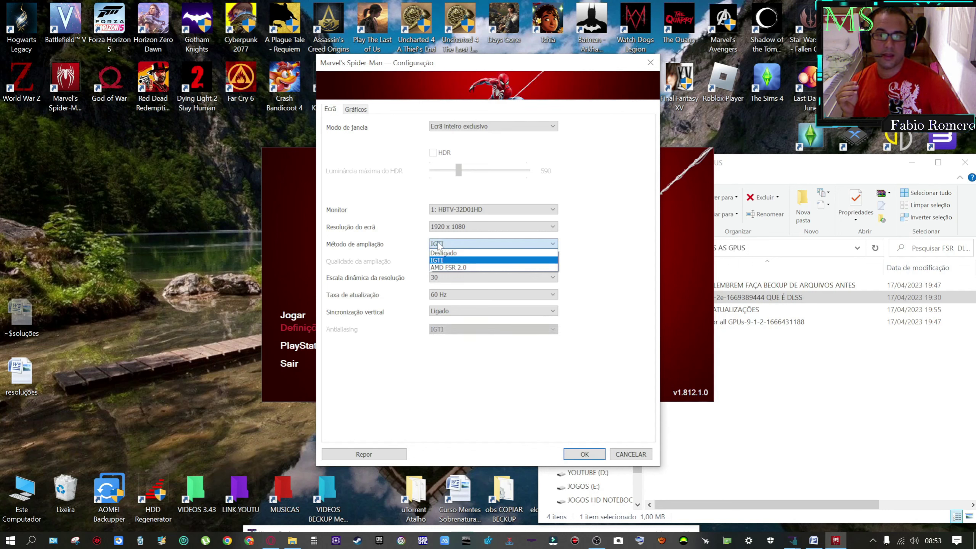
left_click(435, 268)
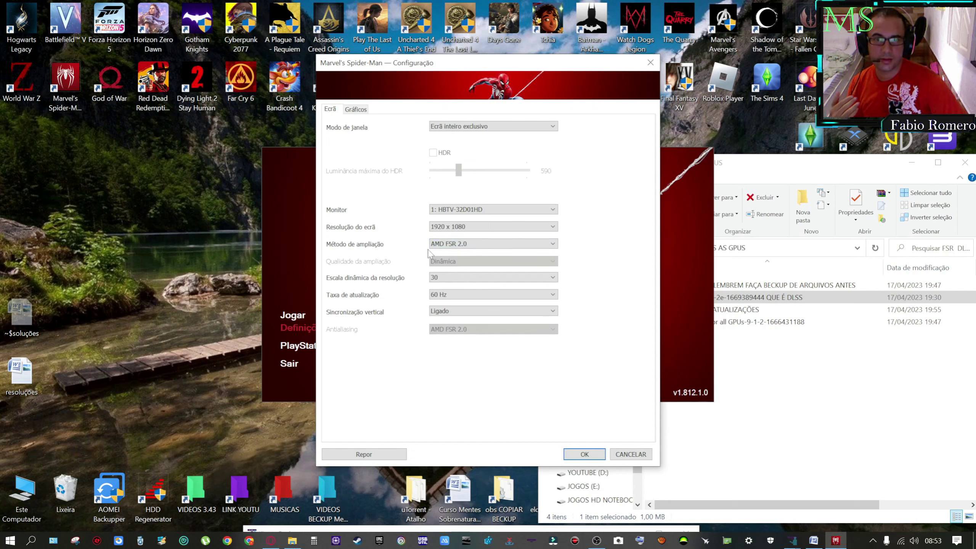
left_click(448, 250)
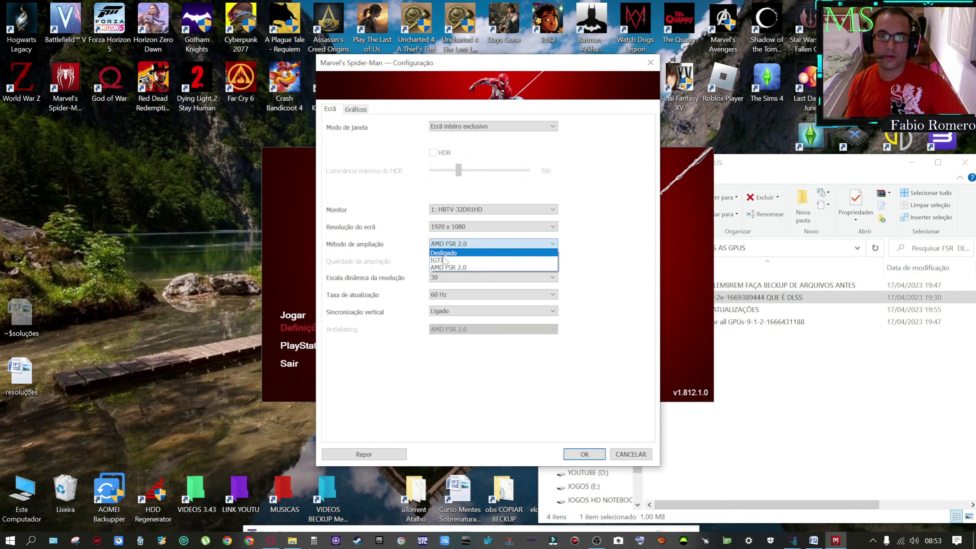
left_click(434, 252)
left_click(436, 245)
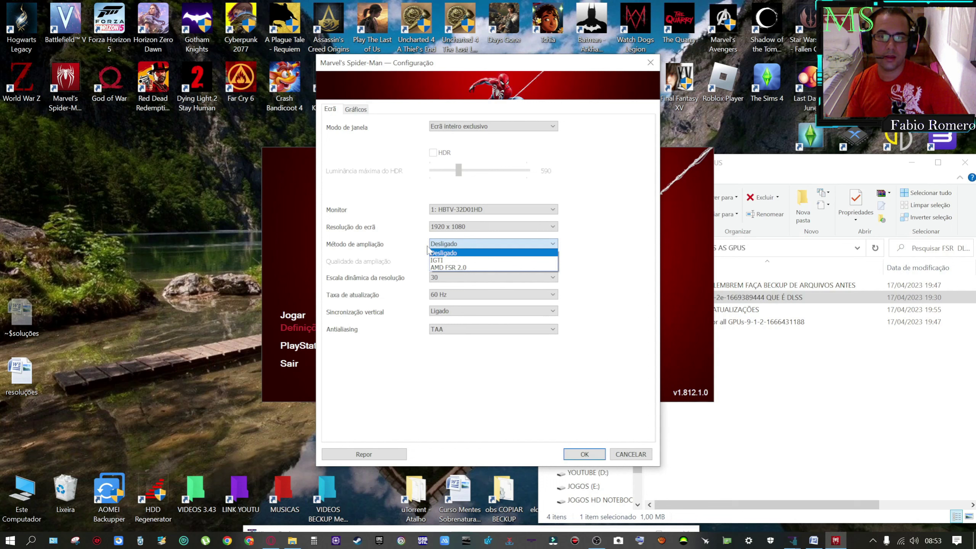
left_click(421, 272)
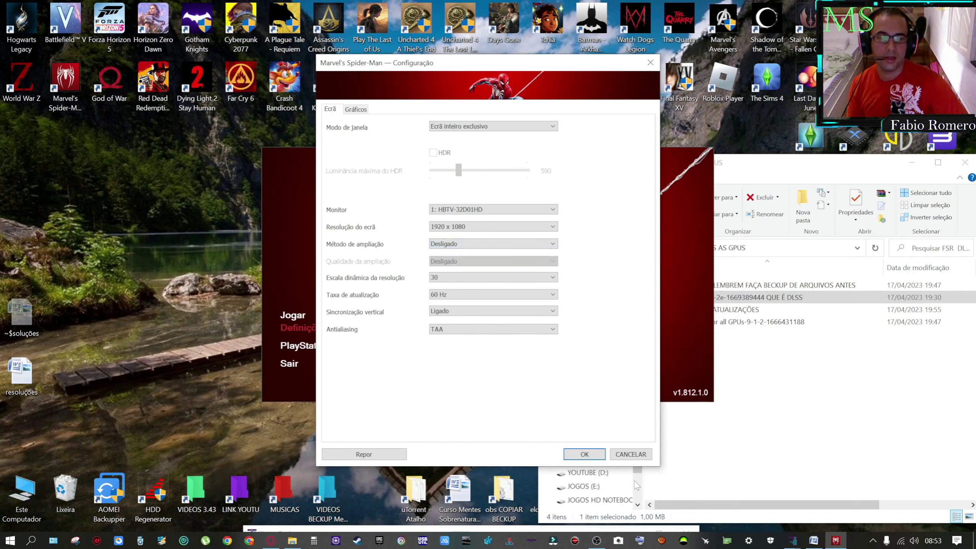
Check the graphics card model in TechPowerUp GPU-Z and close it
left_click(725, 542)
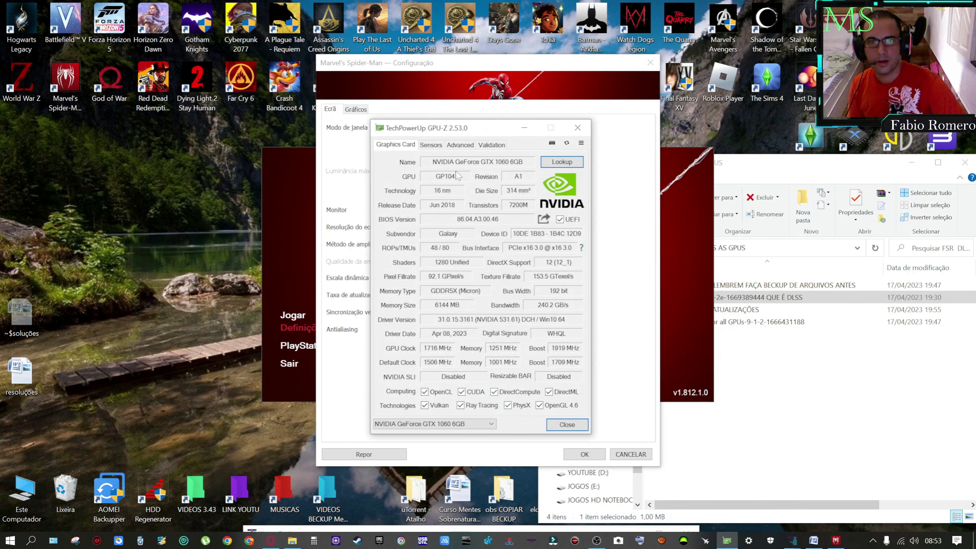
mouse_move(484, 170)
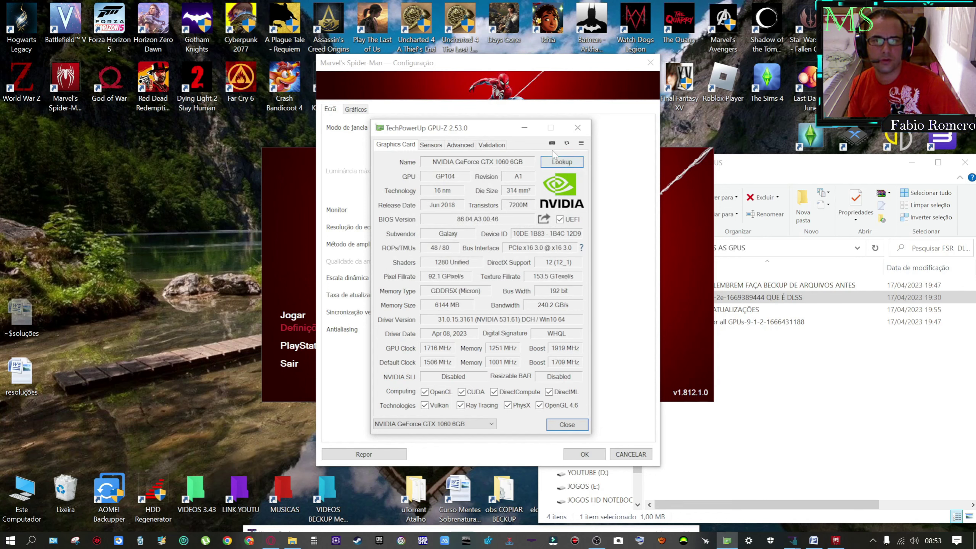
left_click(576, 131)
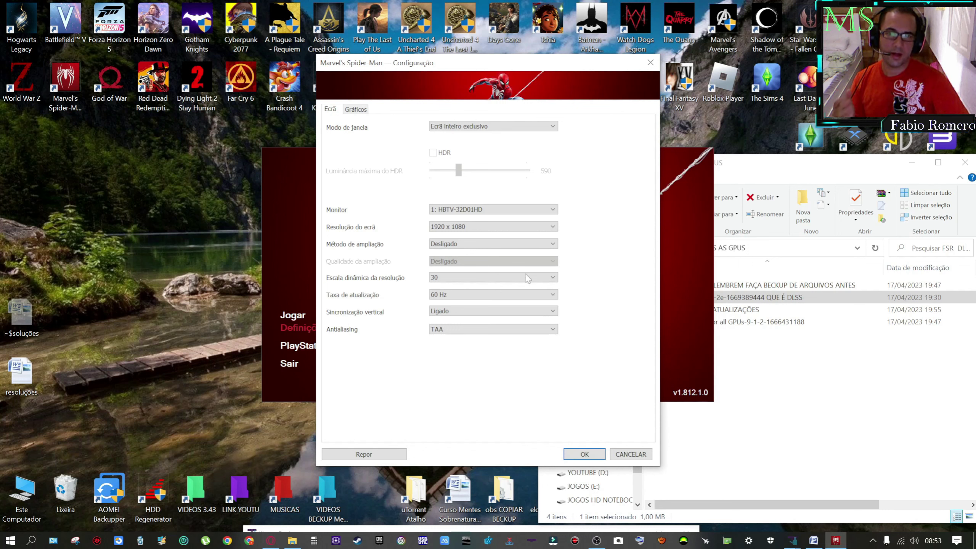
Set the upscaling method to AMD FSR 2.0 and close the configuration window without saving
left_click(473, 245)
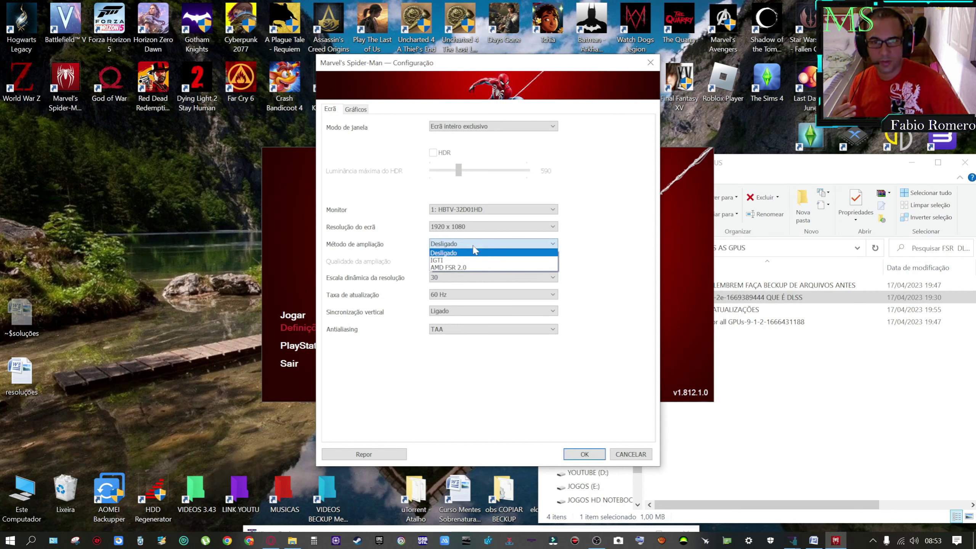
left_click(468, 268)
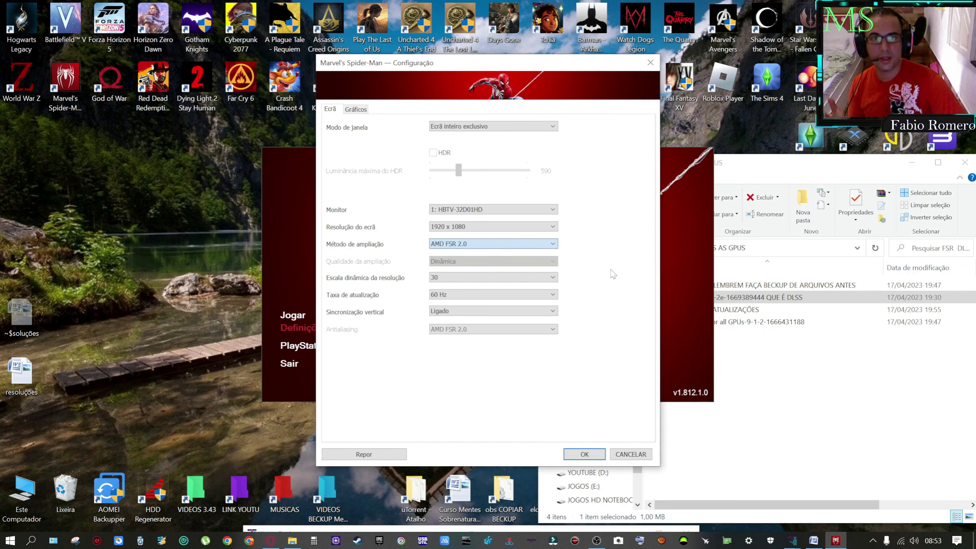
left_click(650, 62)
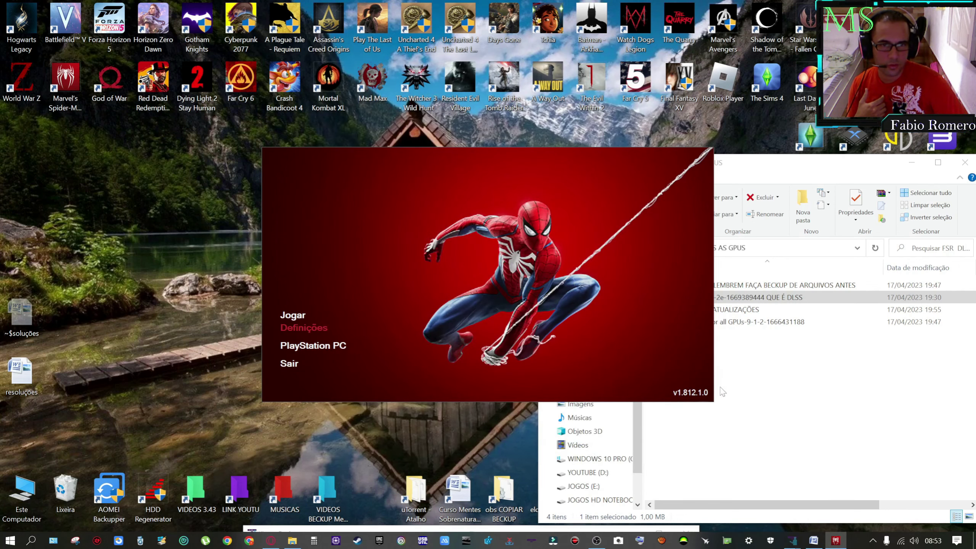
Reopen the game settings, choose AMD FSR 2.0 as the upscaling method, cancel the changes, and exit the launcher
left_click(319, 329)
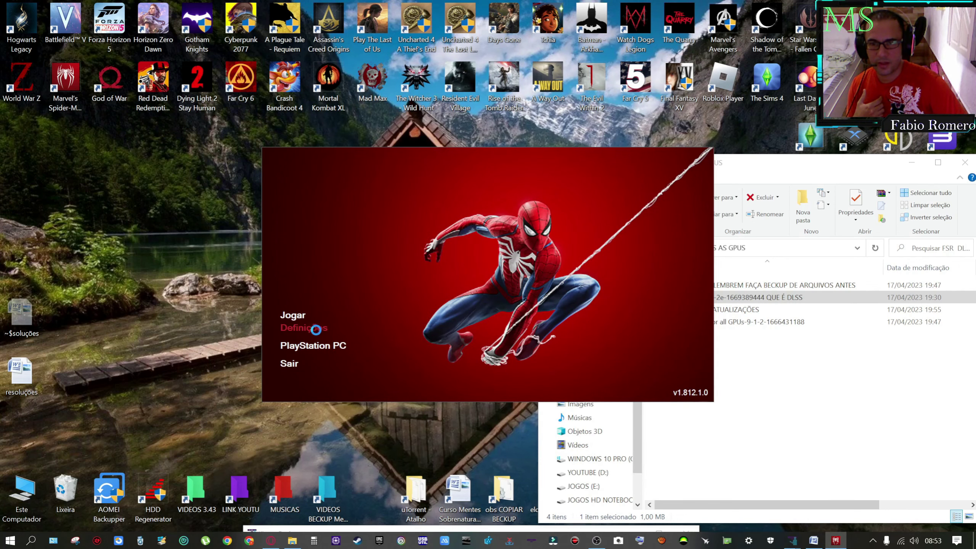
left_click(444, 244)
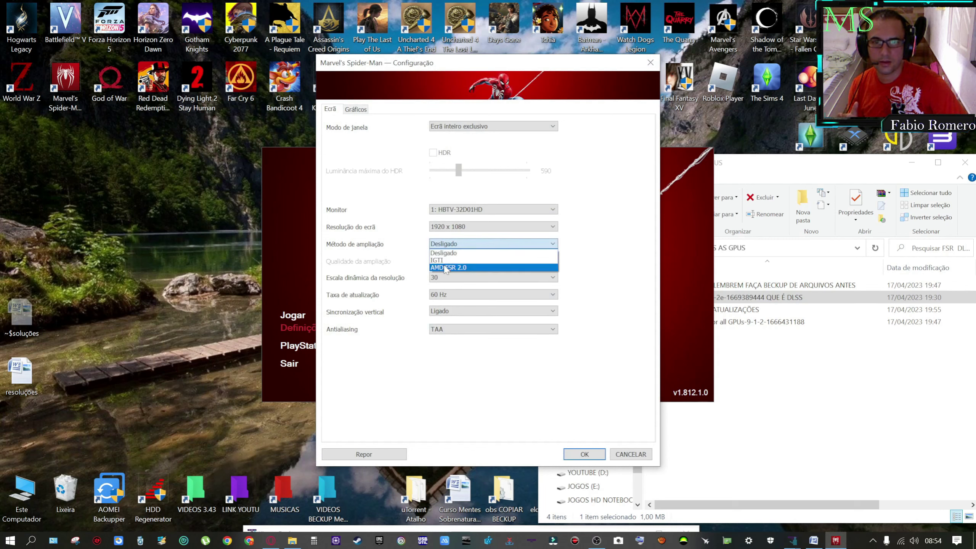
key("Return")
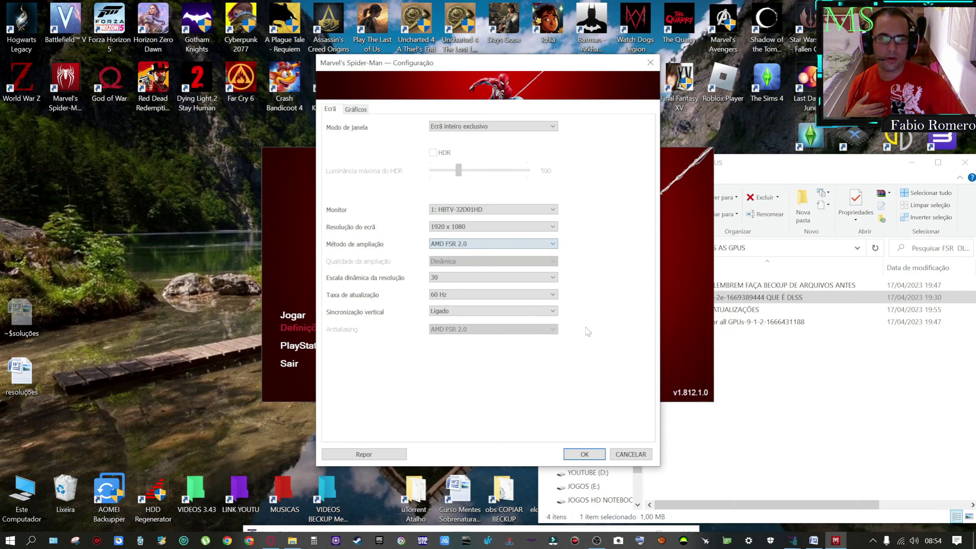
left_click(625, 456)
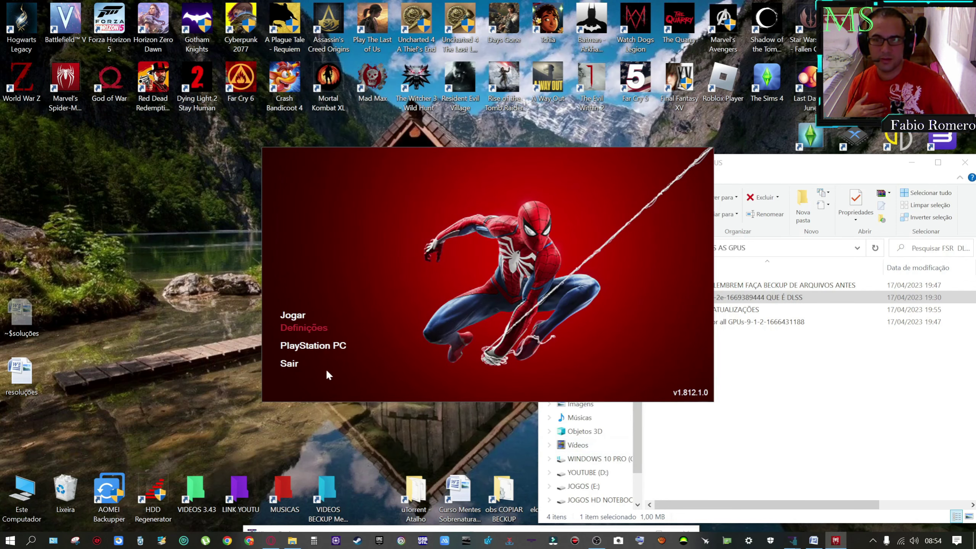
left_click(290, 363)
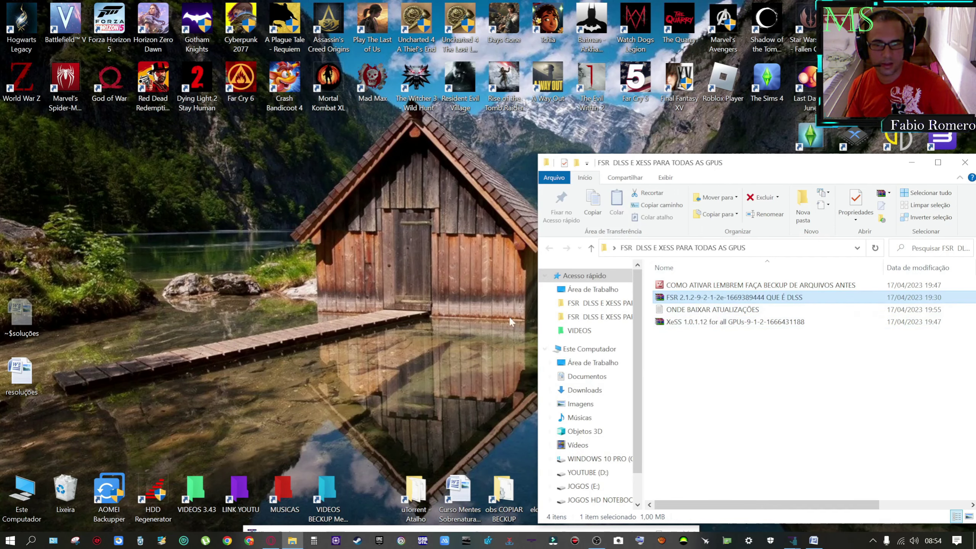
Switch to the Opera browser, try to reach Nexus Mods by entering "NEXUSMOD", and close the loaded mod page
left_click(271, 540)
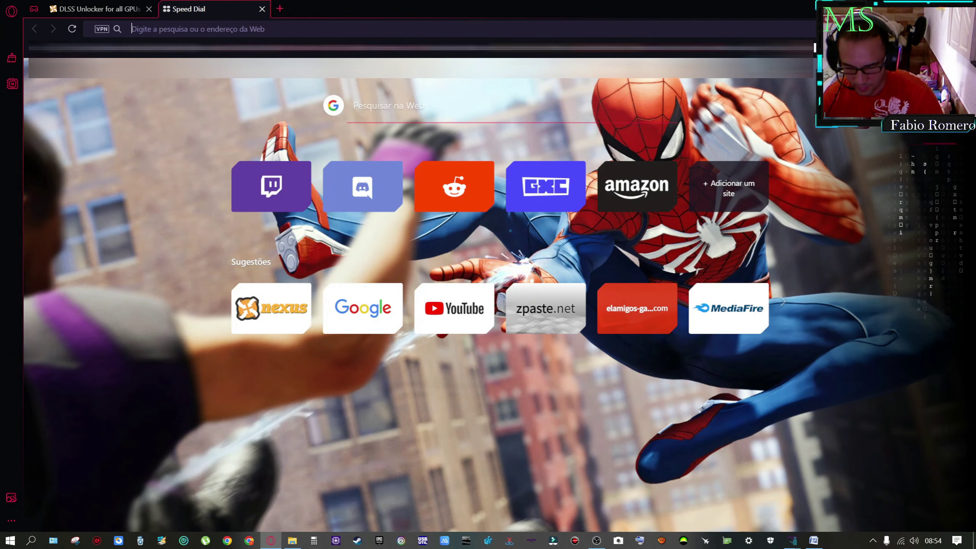
type("NEXUSMOD")
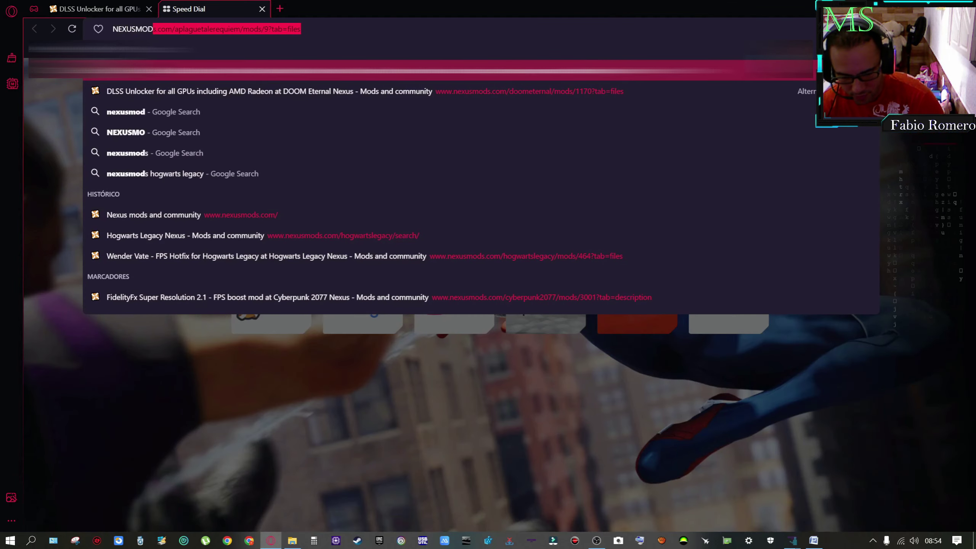
key("Return")
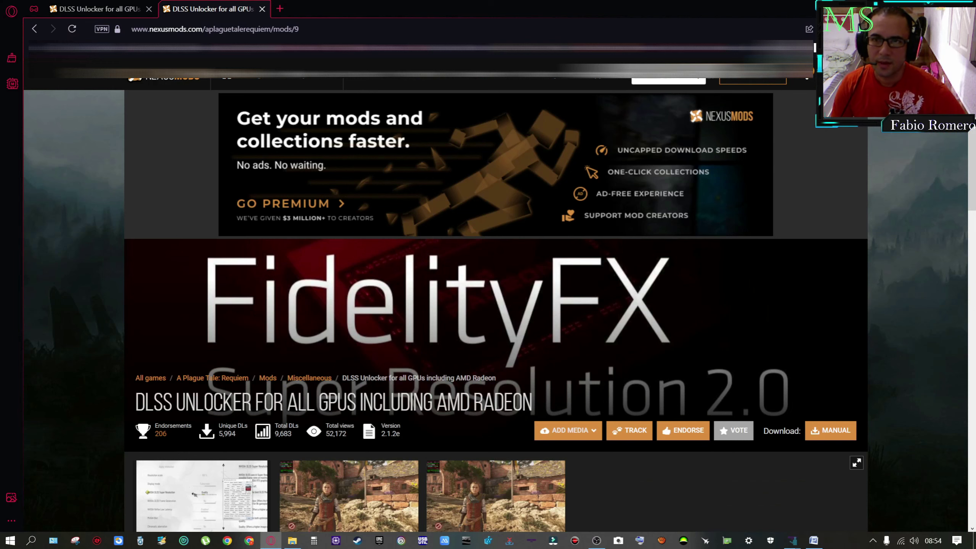
left_click(262, 8)
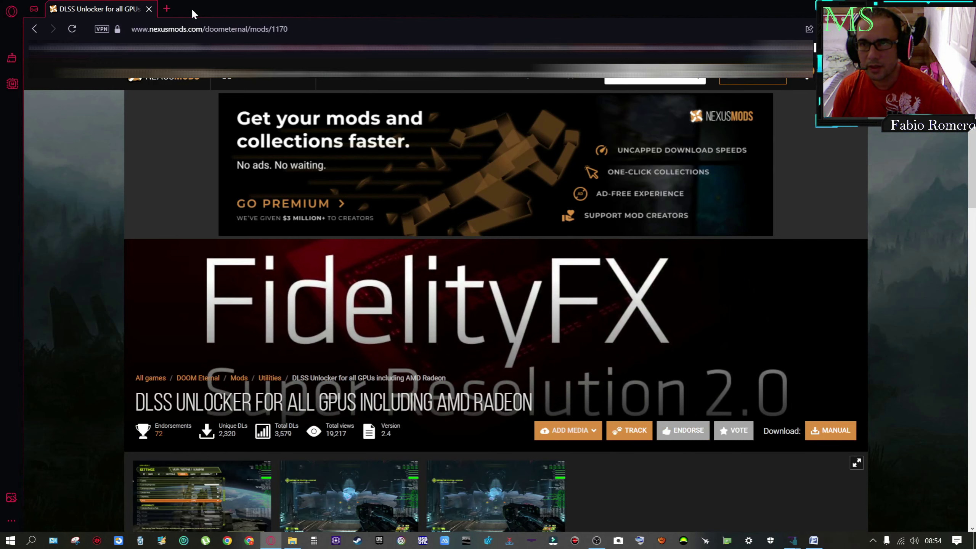
Search the web for "NEXUSMOD" in a new browser tab and open the Nexus Mods home page from the results
left_click(166, 8)
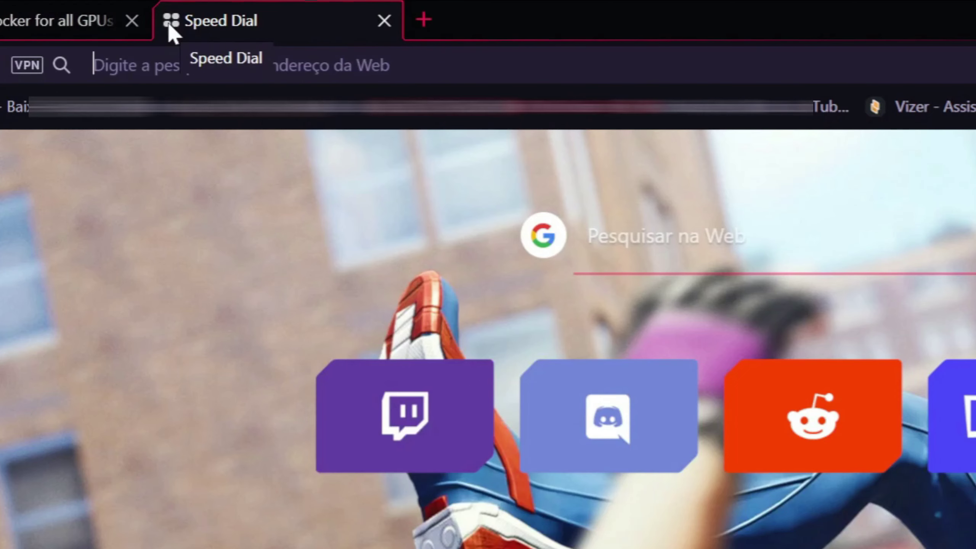
type("NEXUSMOD")
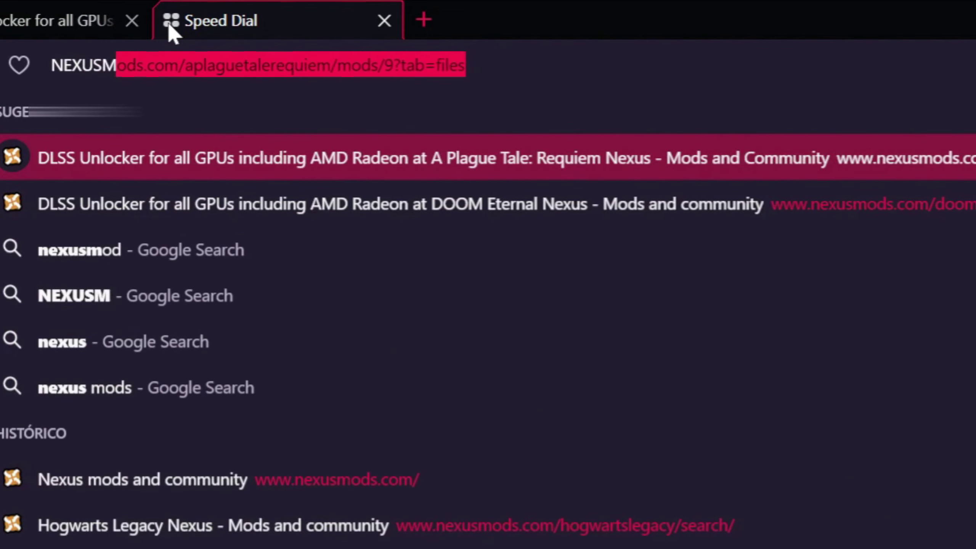
key("Delete")
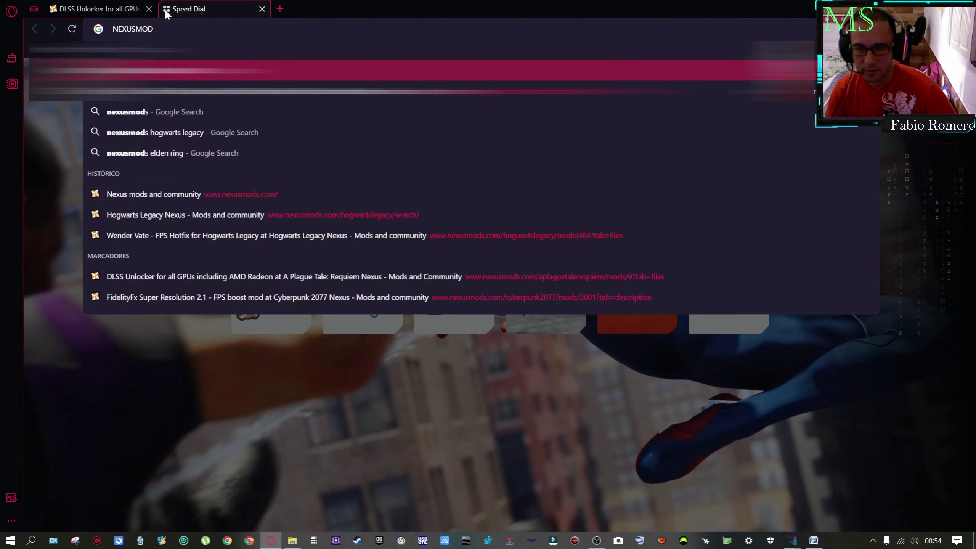
key("Return")
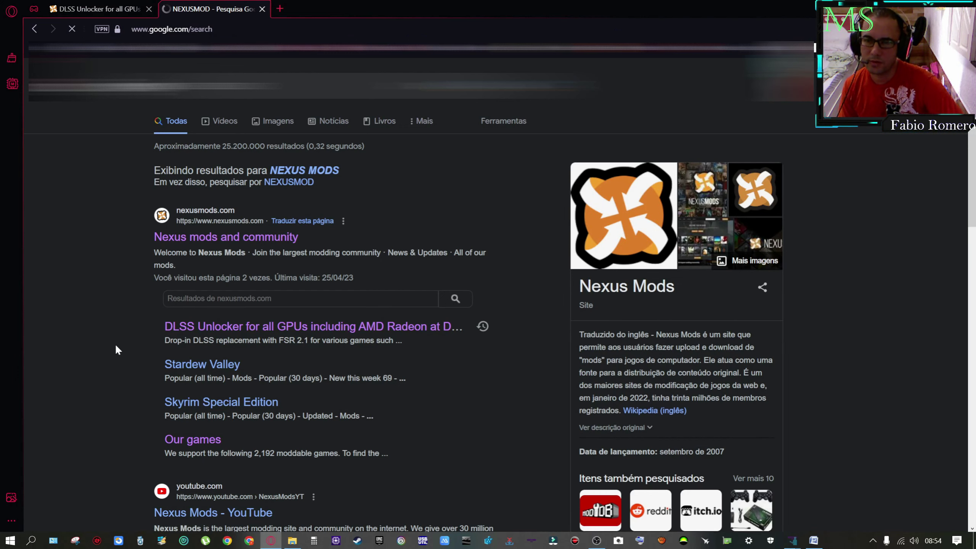
scroll(115, 347, "down", 1)
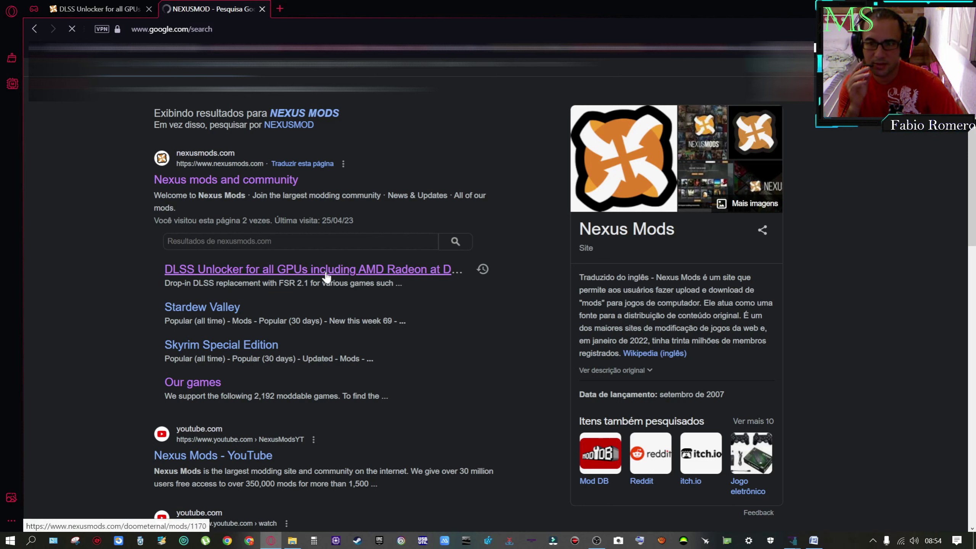
left_click(180, 180)
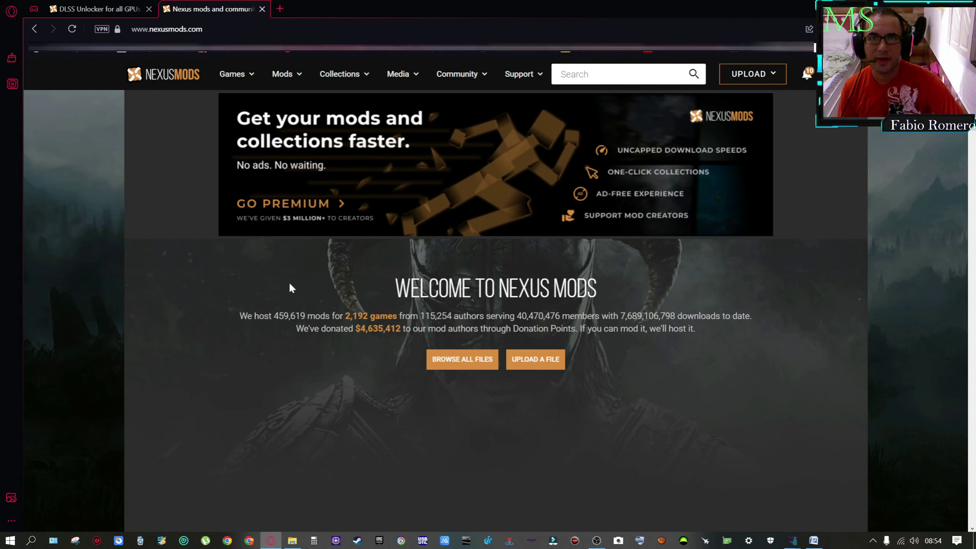
scroll(168, 297, "down", 2)
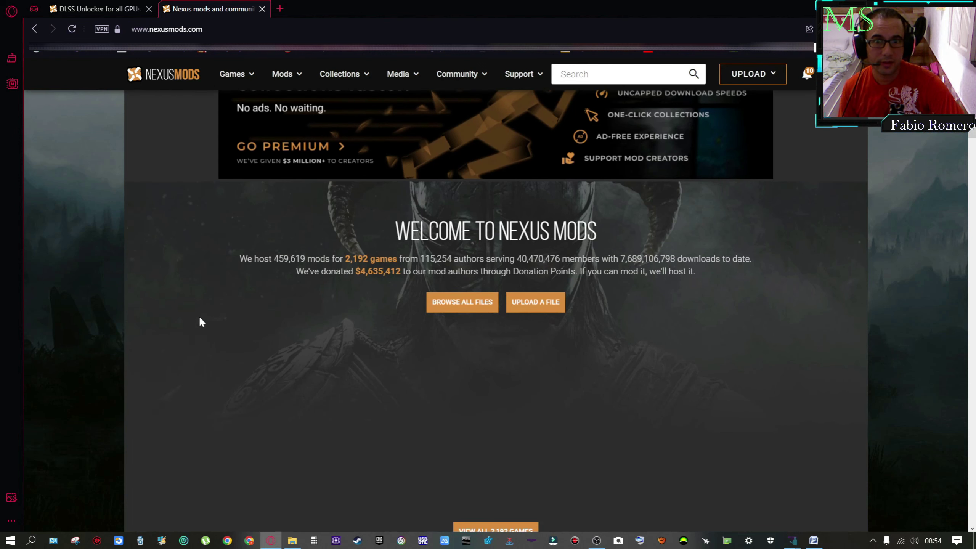
scroll(220, 337, "up", 2)
scroll(223, 333, "down", 1)
scroll(238, 335, "up", 1)
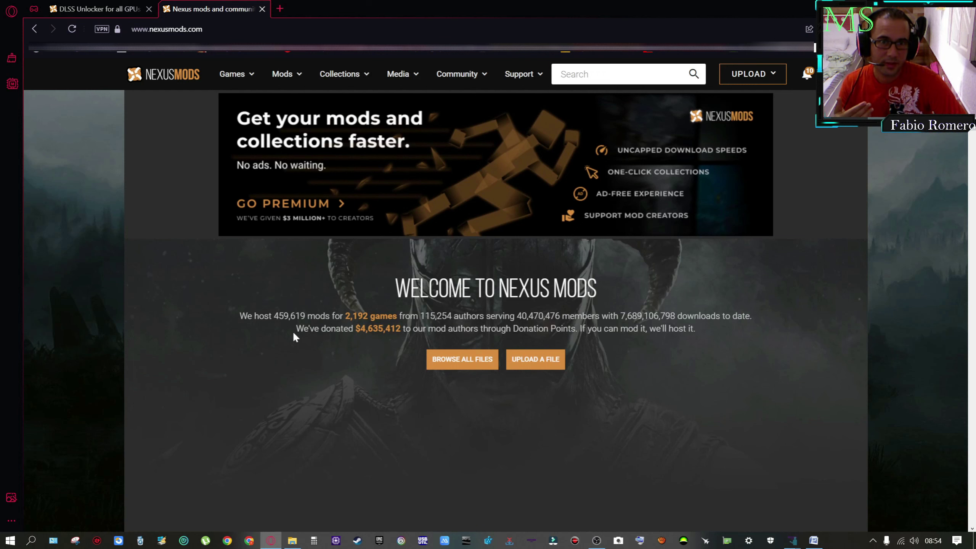
scroll(294, 335, "down", 1)
scroll(294, 336, "up", 1)
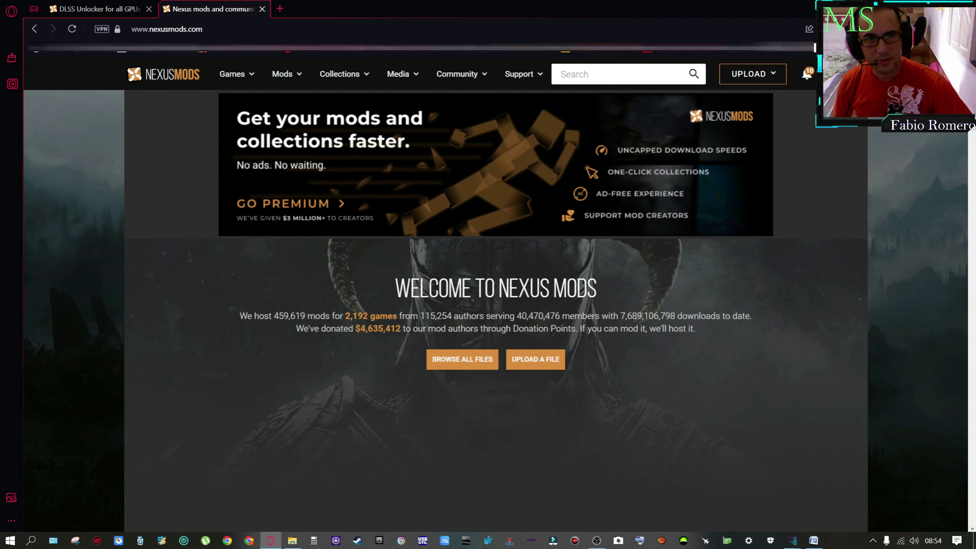
Search the Nexus Mods site for "dlss unlocker"
left_click(595, 74)
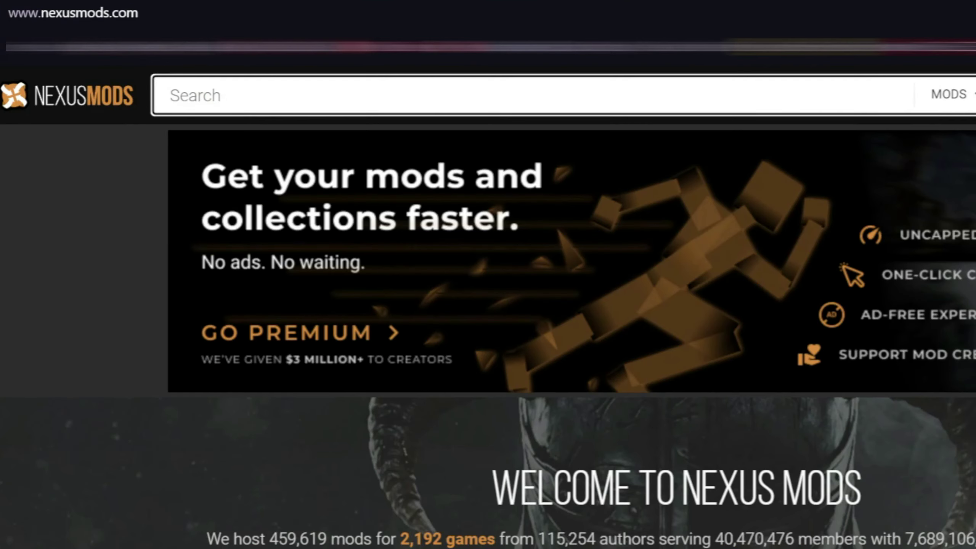
type("dlss unlo")
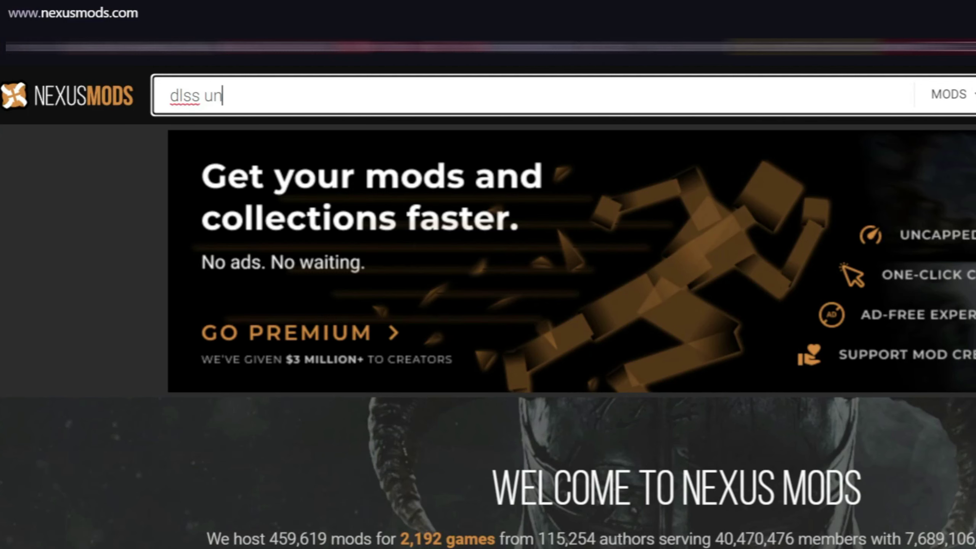
type("cker")
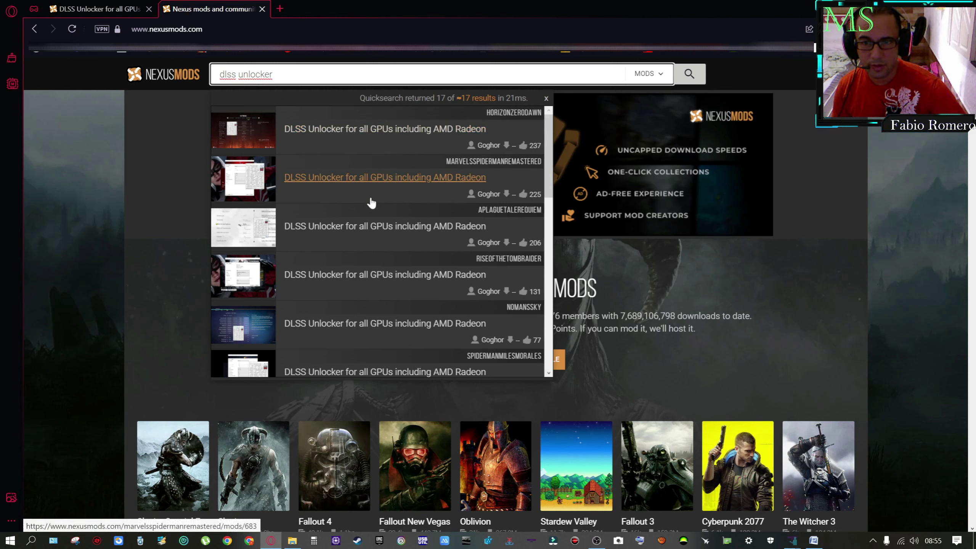
Open the Horizon Zero Dawn DLSS Unlocker mod in a new tab and show its downloadable files
right_click(394, 137)
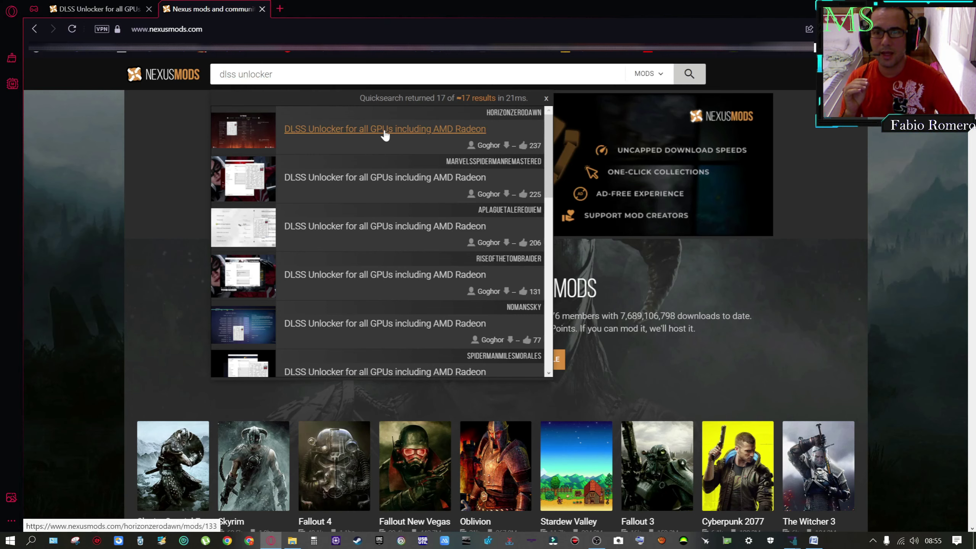
left_click(395, 141)
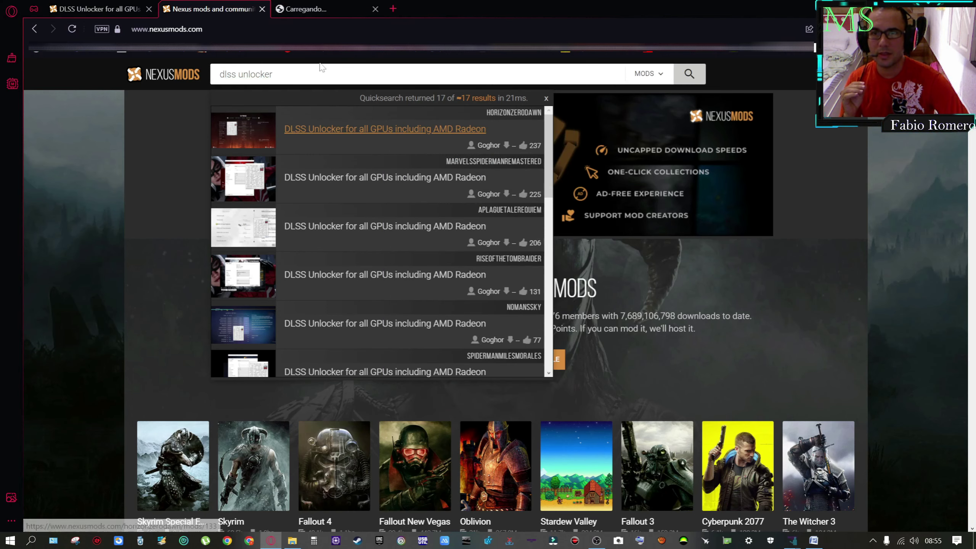
left_click(326, 8)
scroll(96, 311, "down", 2)
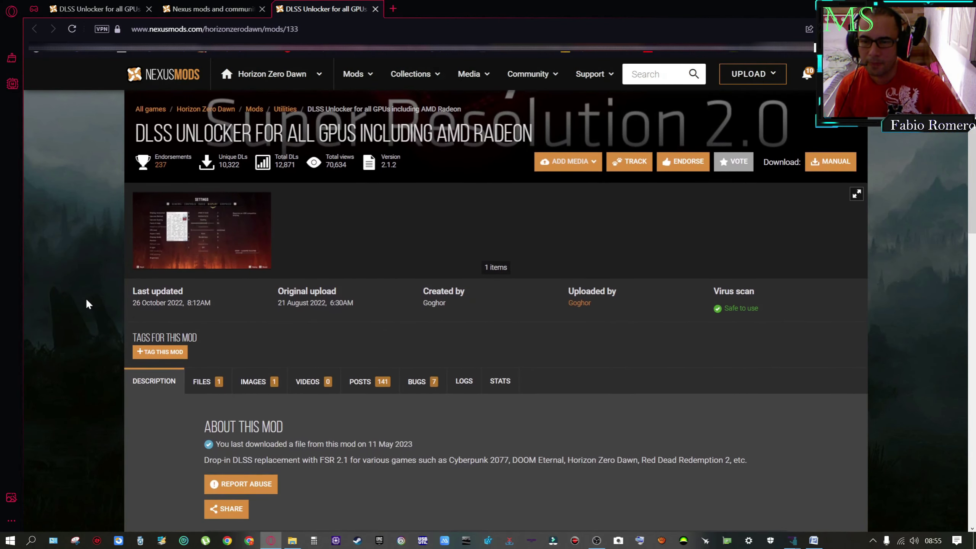
left_click(203, 364)
scroll(167, 358, "down", 5)
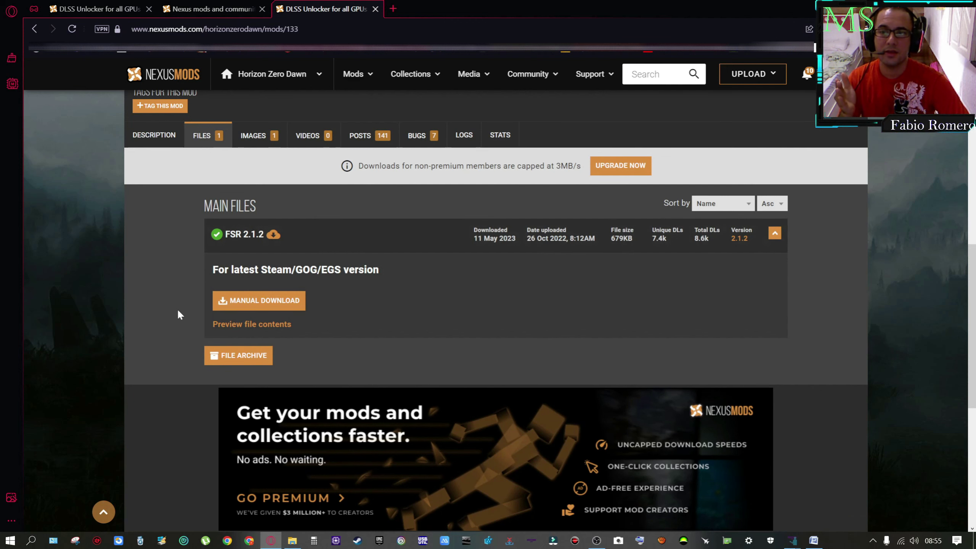
Highlight "DLSS UNLOCKER" in the mod title, review the main file, and close the Horizon Zero Dawn mod page
scroll(177, 309, "up", 5)
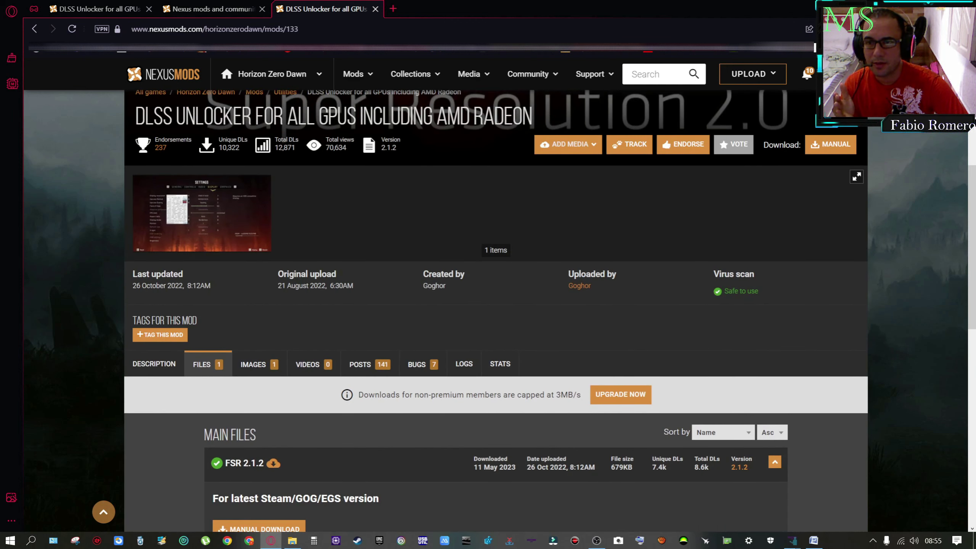
left_click_drag(136, 115, 255, 115)
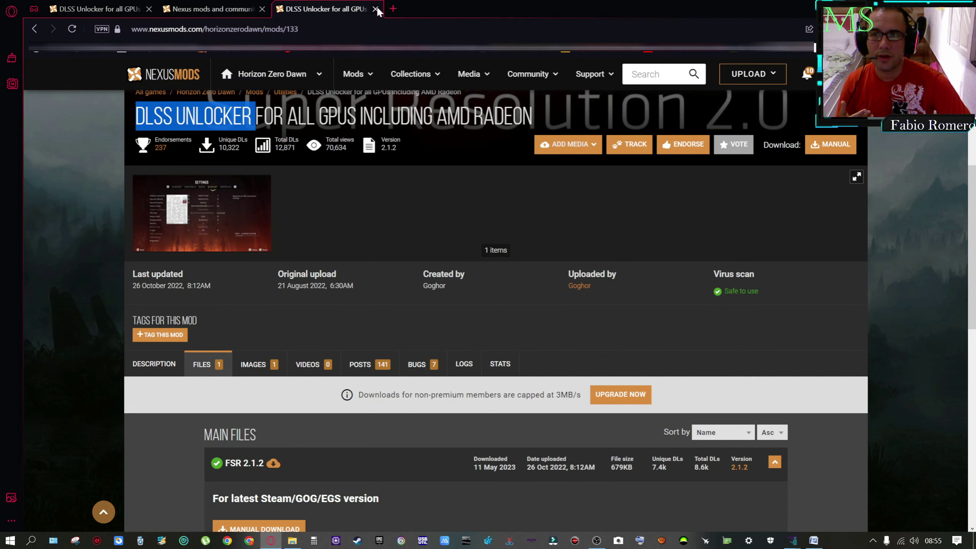
scroll(196, 408, "down", 6)
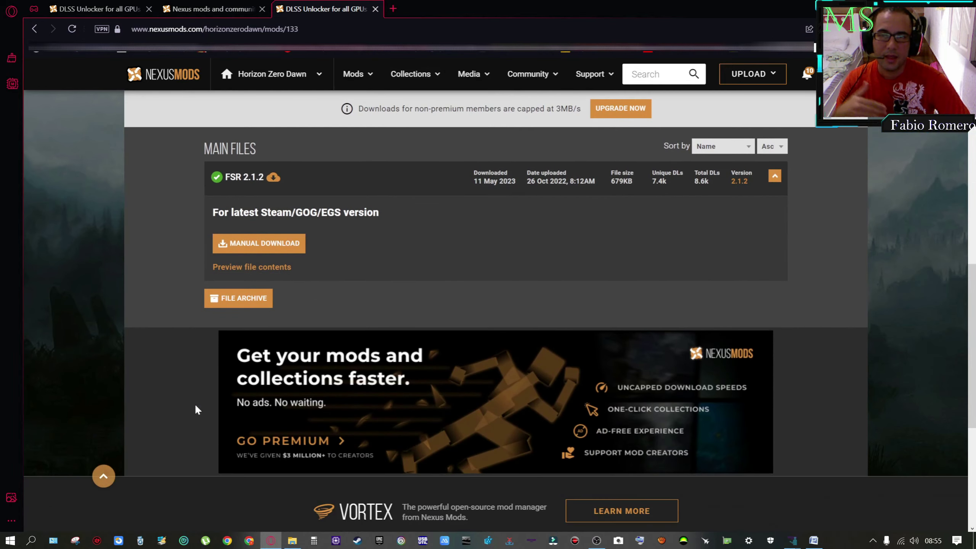
scroll(345, 69, "up", 3)
left_click(376, 9)
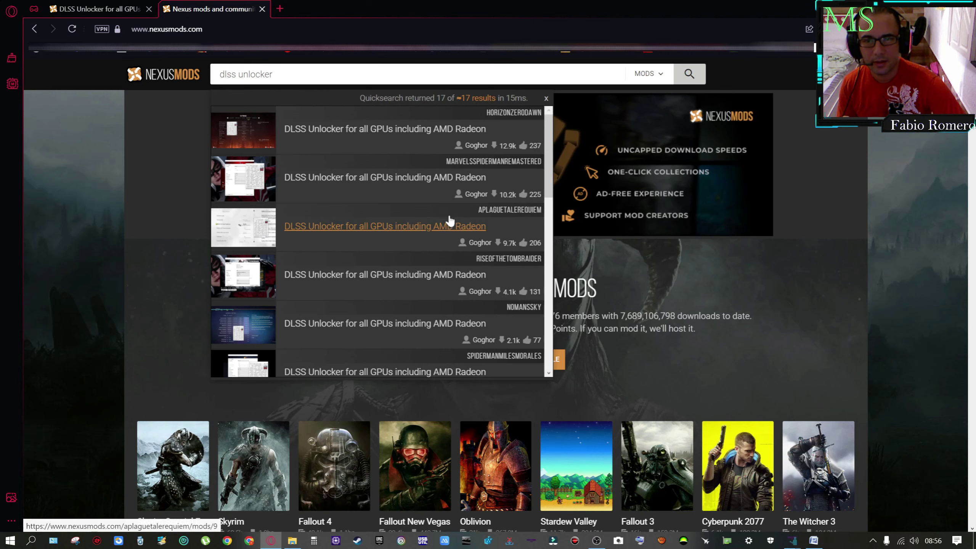
Open the DLSS Unlocker mod for A Plague Tale: Requiem and show its main and optional files
left_click(432, 226)
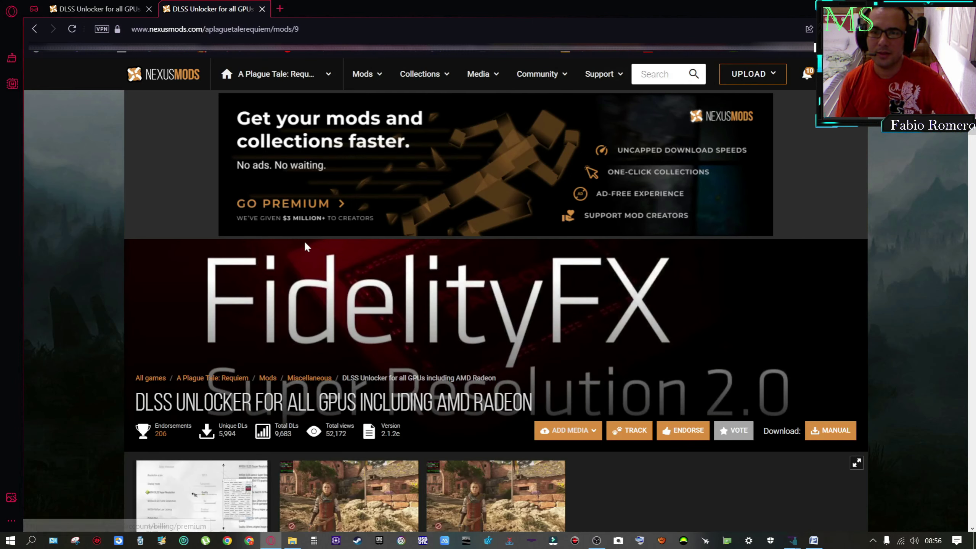
scroll(307, 246, "down", 8)
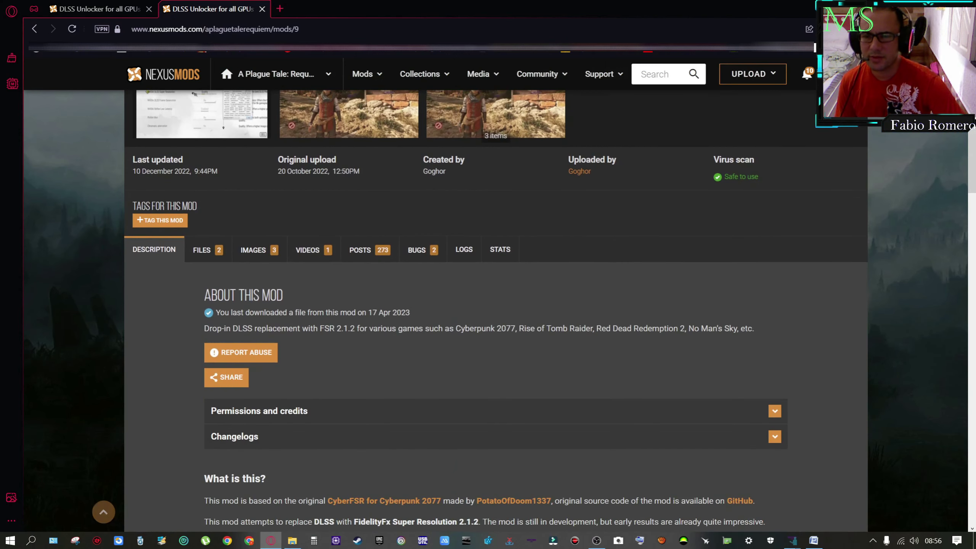
scroll(170, 315, "up", 4)
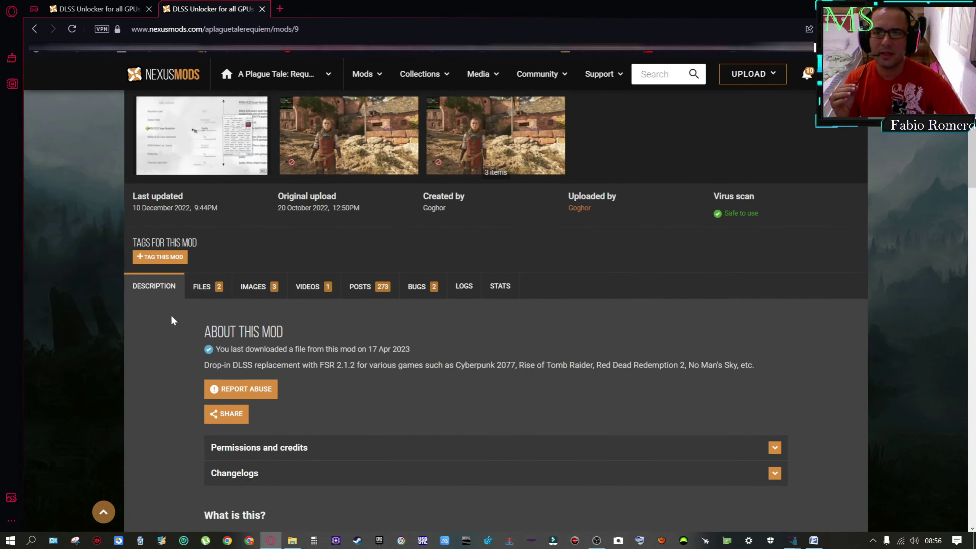
scroll(232, 362, "down", 4)
left_click(202, 255)
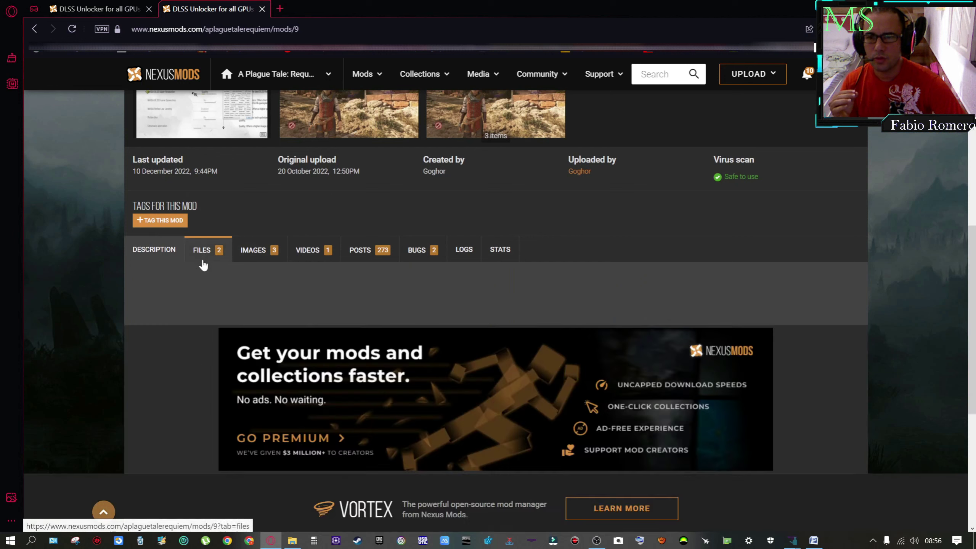
scroll(173, 350, "down", 5)
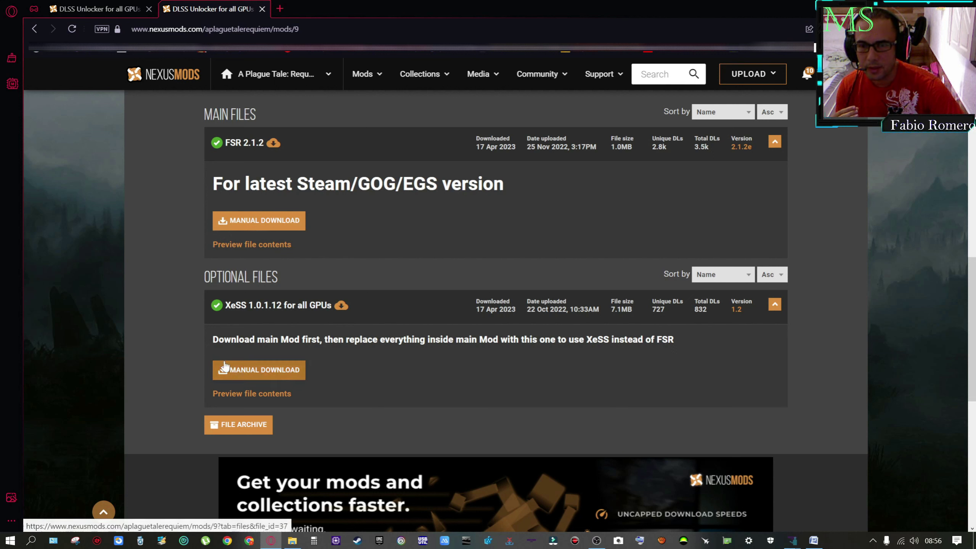
View the manual download options for the FSR 2.1.2 main file without downloading and return to the file list
left_click(270, 228)
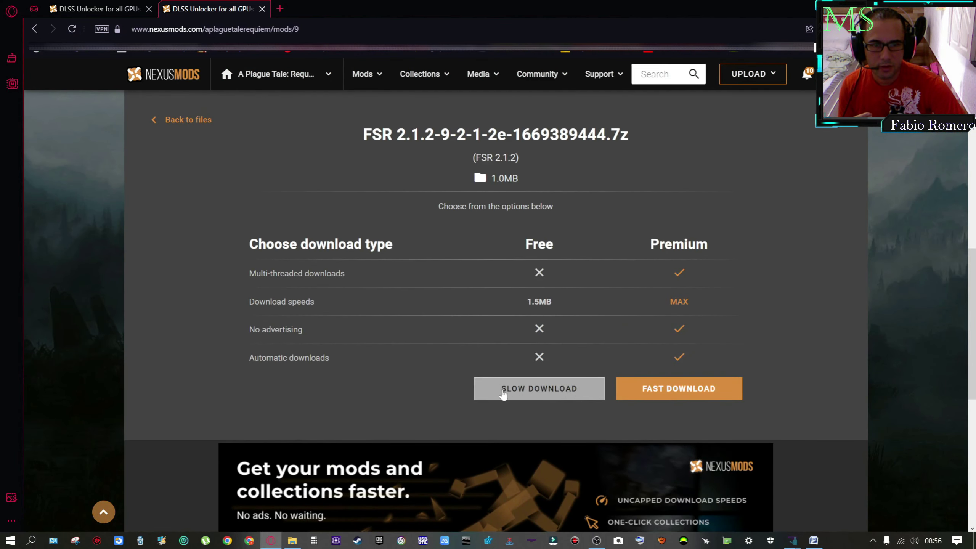
scroll(113, 305, "up", 3)
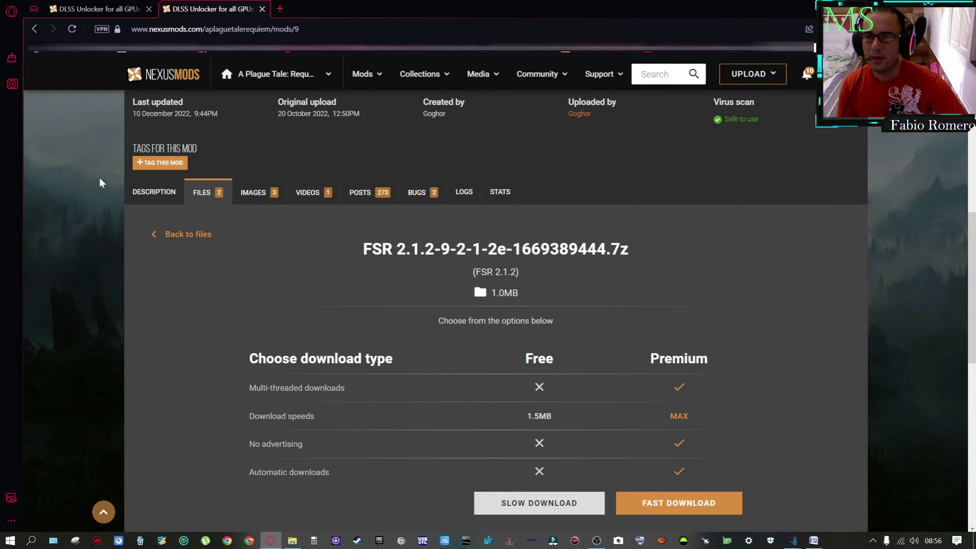
key("alt+Left")
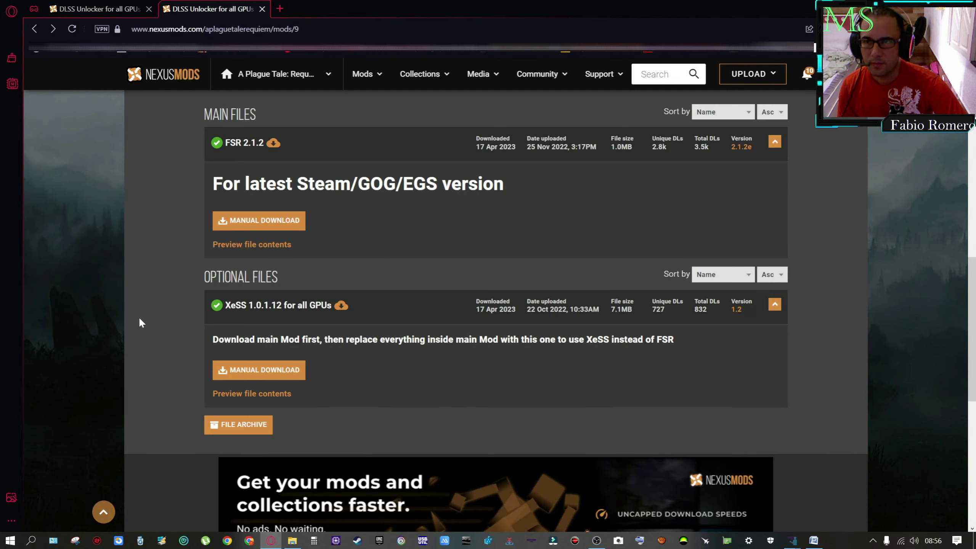
scroll(141, 310, "down", 5)
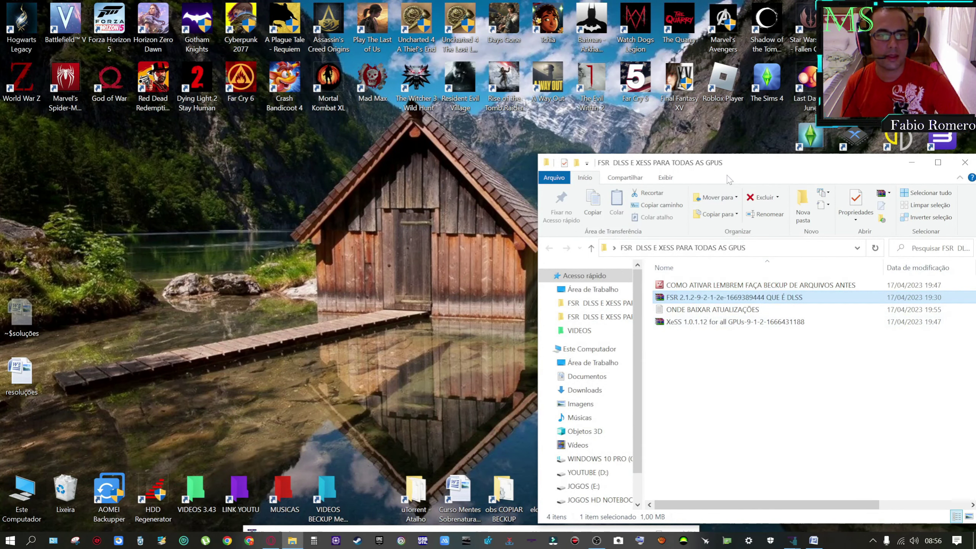
Reposition the mod files folder window, open the Marvel's Spider-Man Remastered shortcut's file location, and enlarge that window to show the game files
left_click_drag(738, 172, 718, 147)
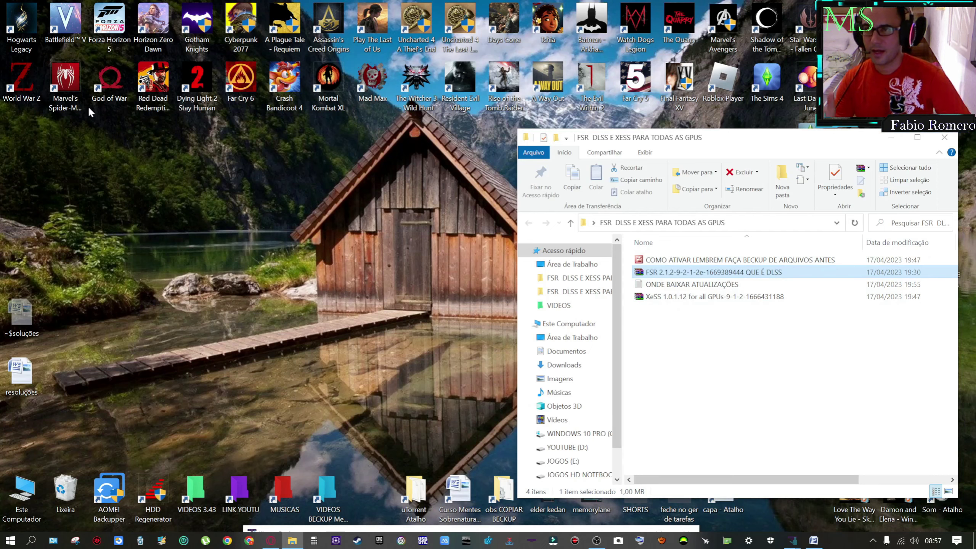
right_click(70, 85)
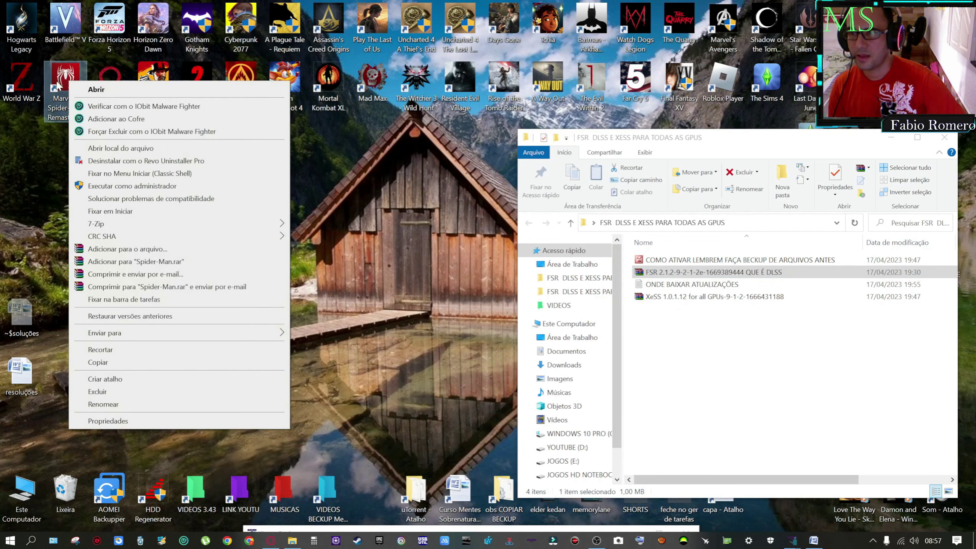
left_click(101, 149)
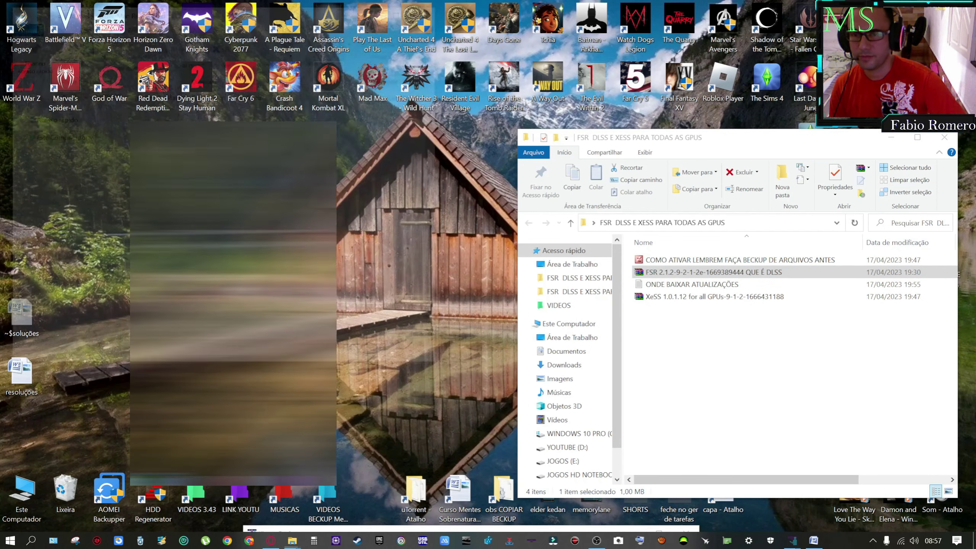
left_click_drag(235, 369, 235, 517)
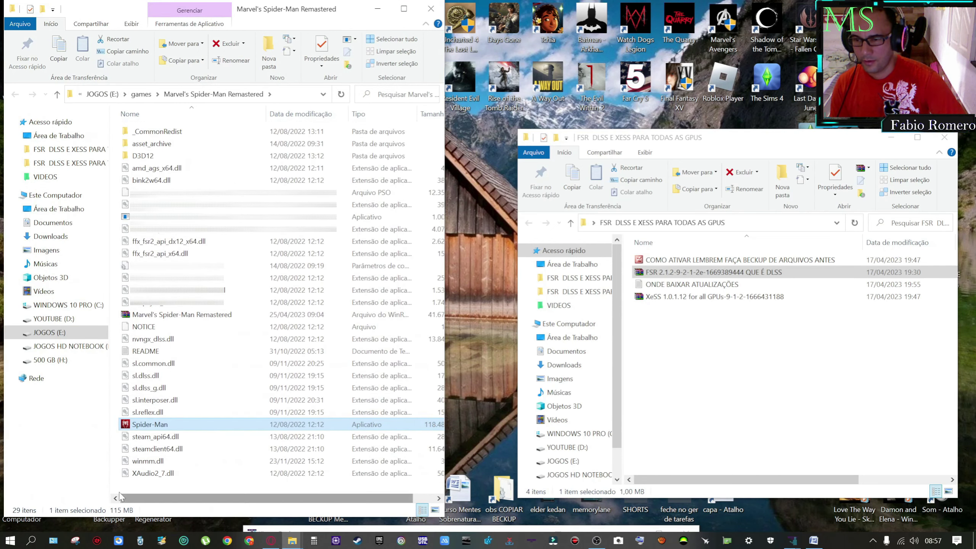
Compress the loose files in the Marvel's Spider-Man Remastered folder, excluding the existing archive, into a RAR archive named backup
left_click_drag(118, 483, 203, 169)
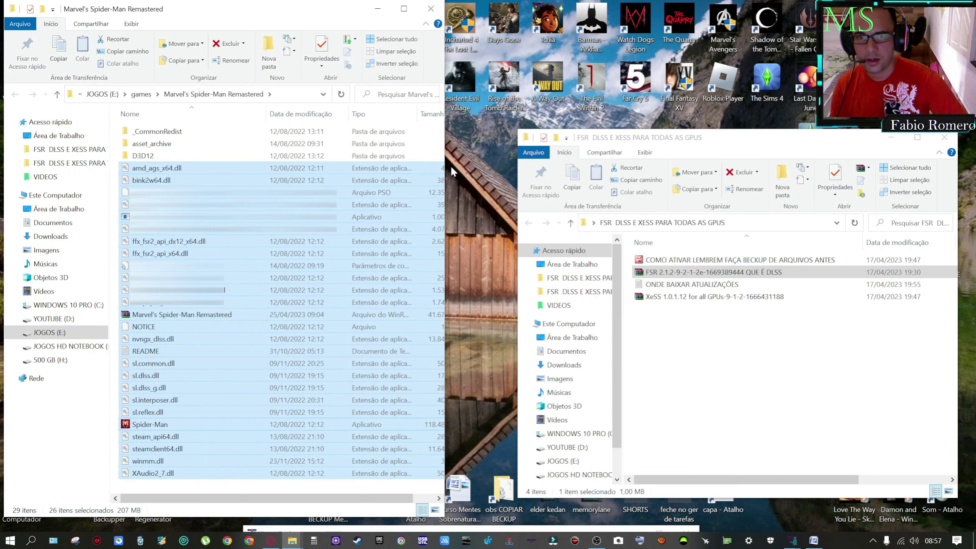
left_click_drag(445, 166, 503, 168)
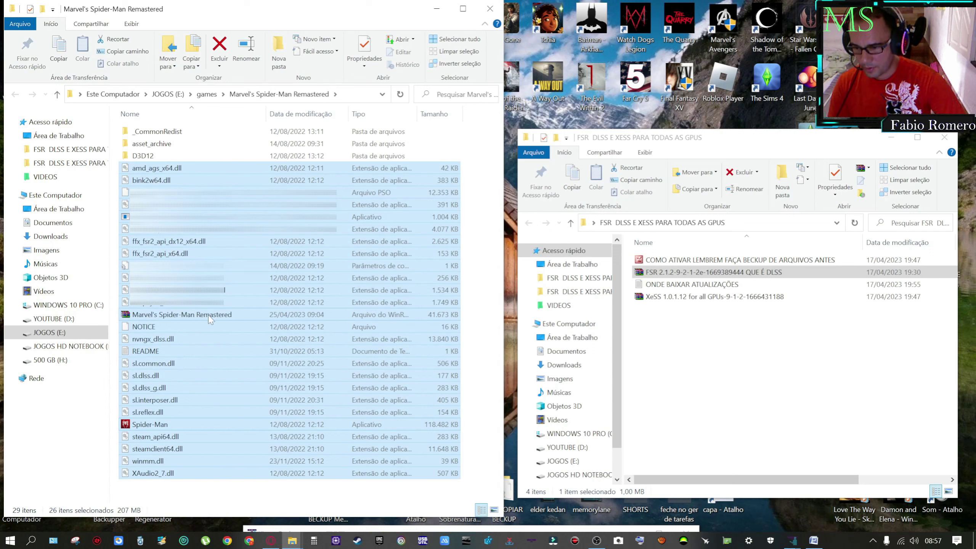
left_click(172, 315, "ctrl")
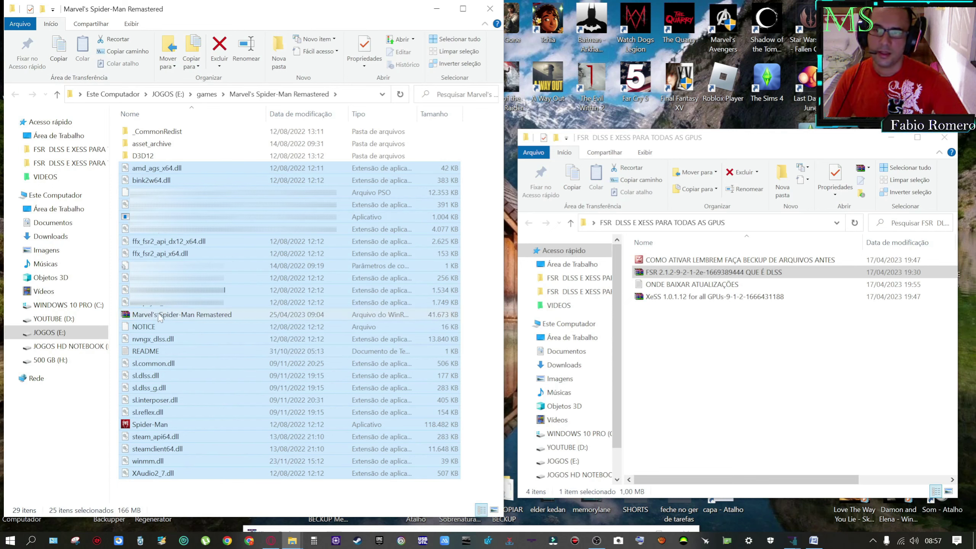
right_click(144, 169)
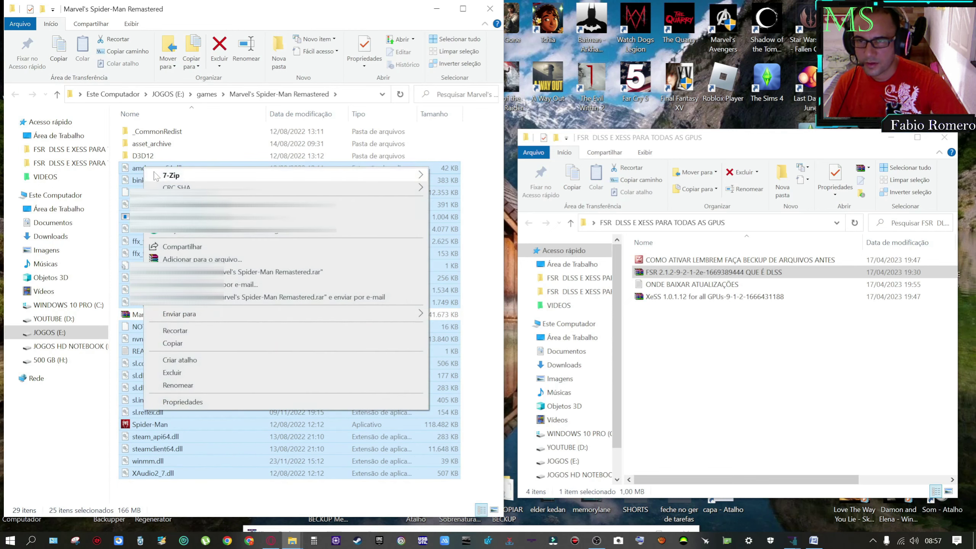
left_click(174, 260)
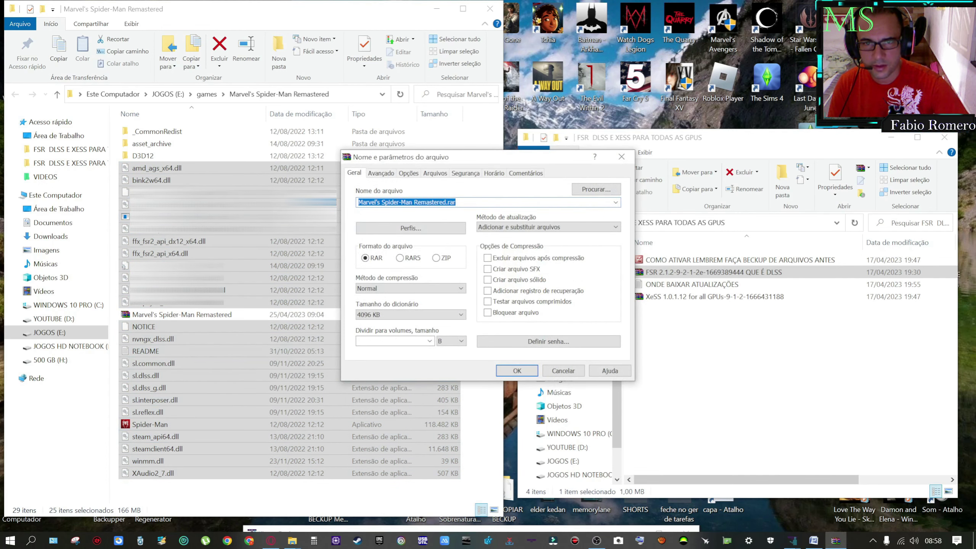
left_click_drag(446, 202, 341, 210)
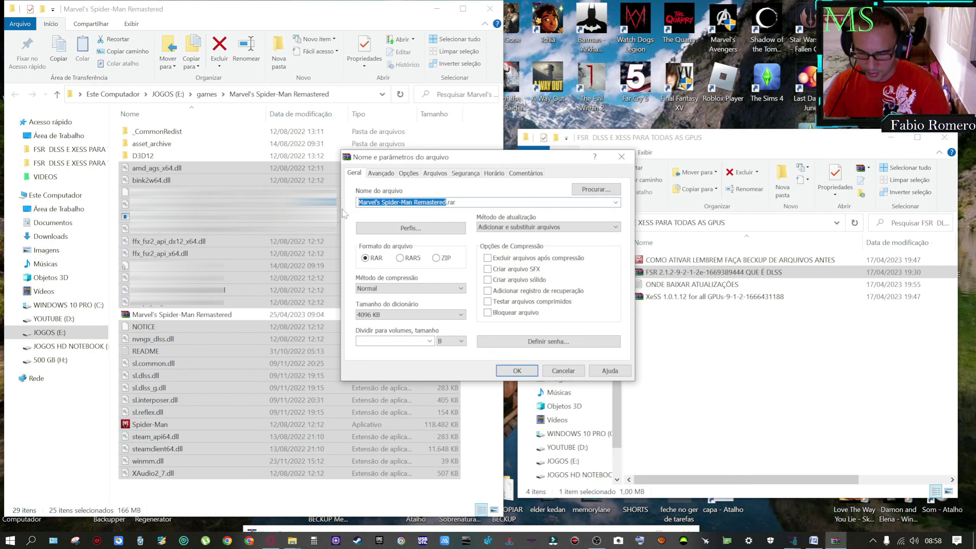
type("backup")
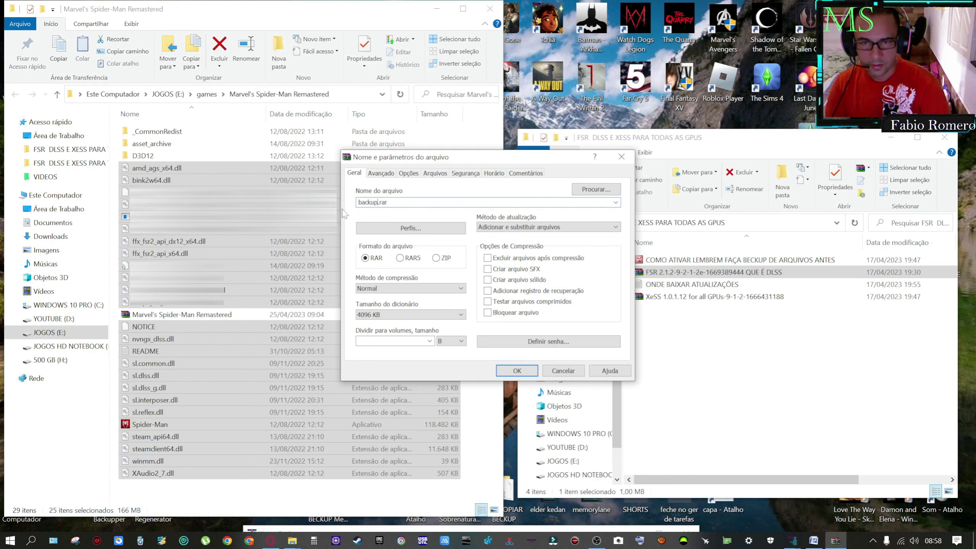
key("Return")
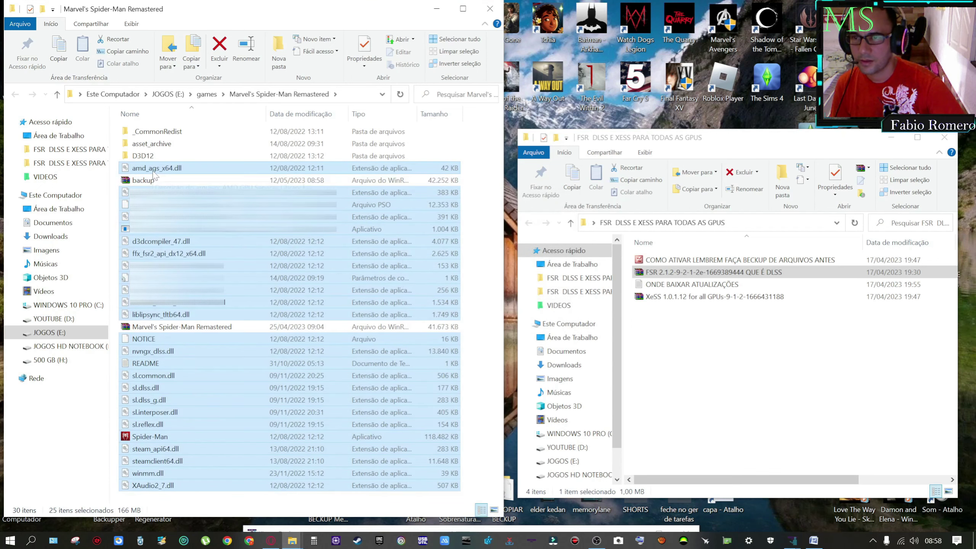
left_click(475, 348)
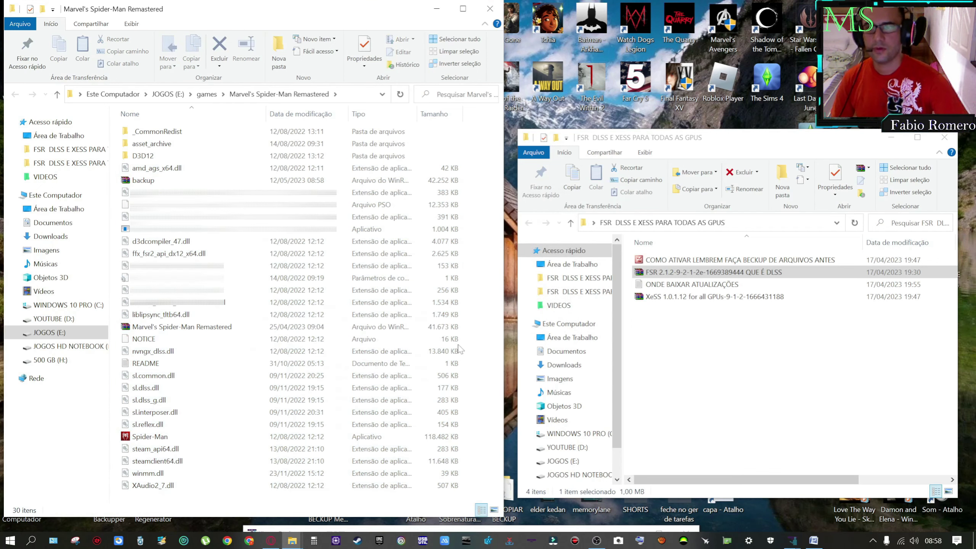
left_click(143, 180)
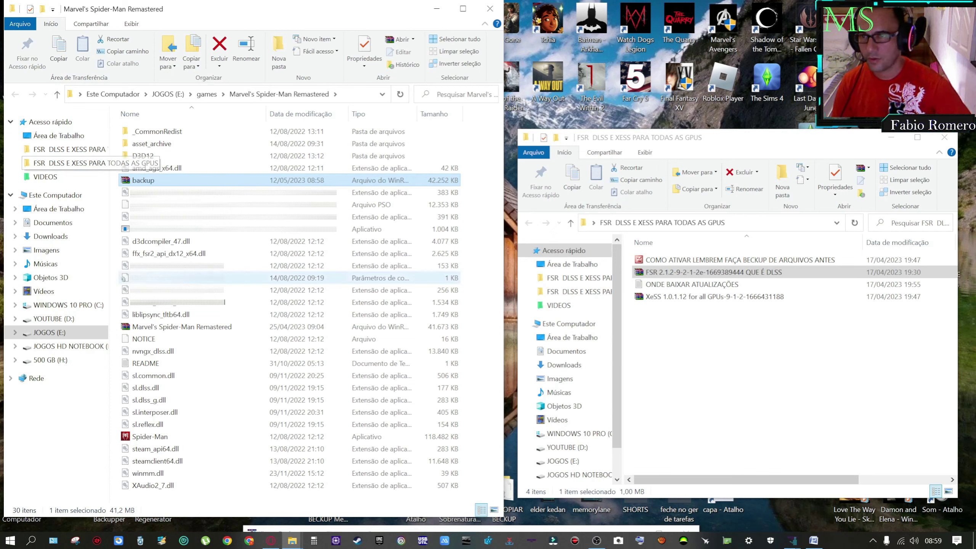
Extract all files from the FSR 2.1.2 archive into the Marvel's Spider-Man Remastered folder, replacing the existing ones, and close both windows
left_click(169, 253)
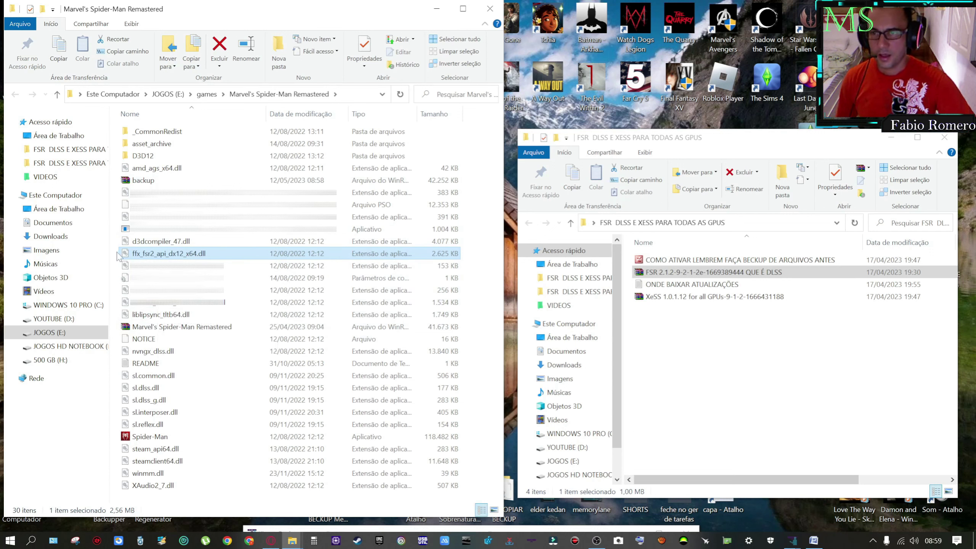
double_click(669, 273)
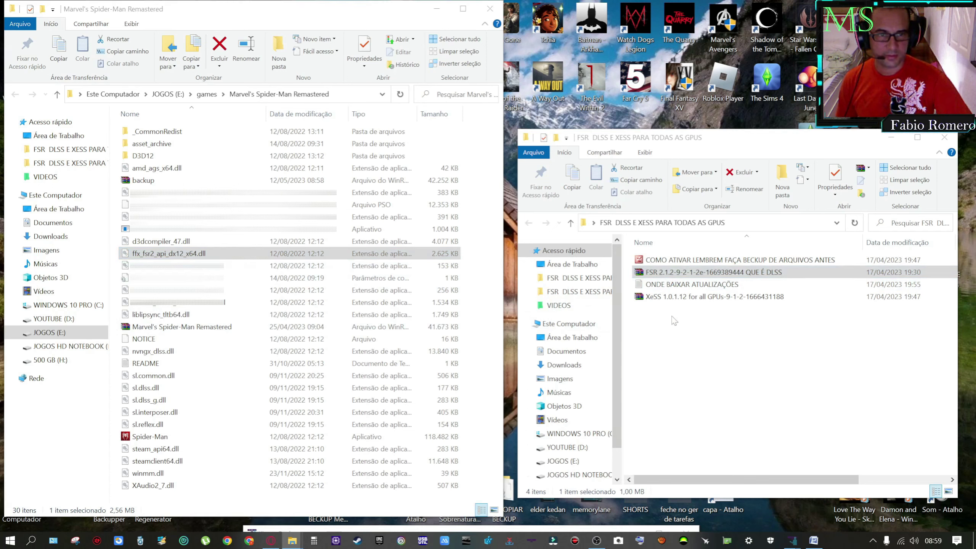
left_click_drag(565, 211, 682, 203)
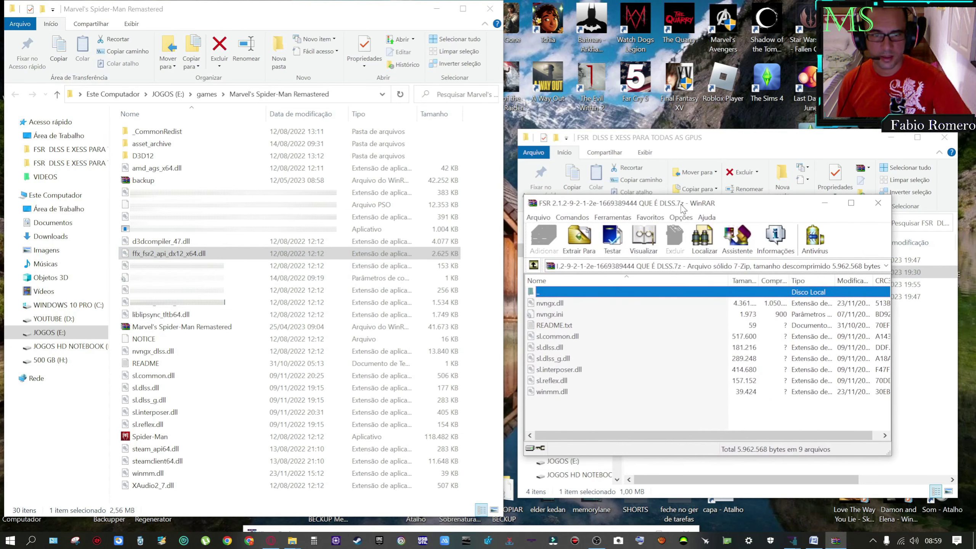
left_click_drag(573, 415, 545, 303)
left_click_drag(678, 208, 661, 217)
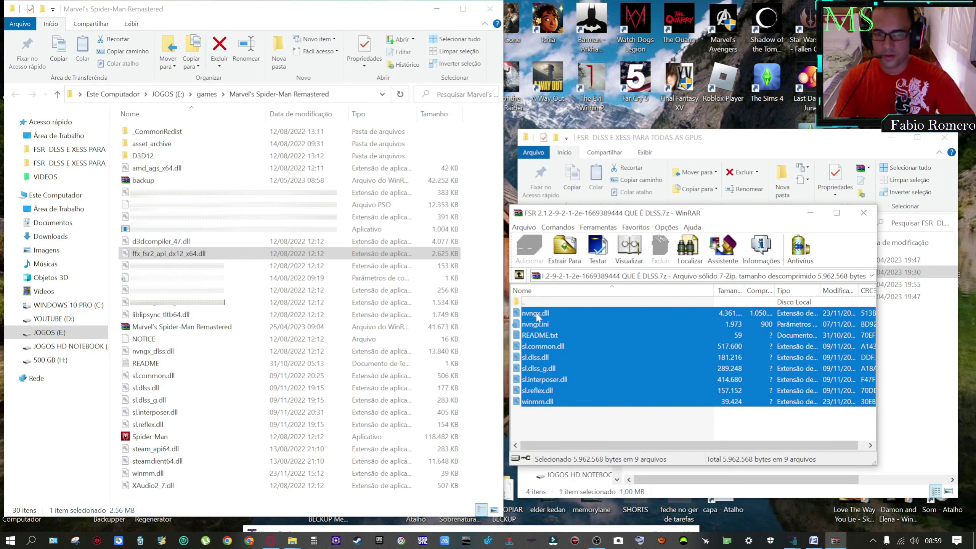
left_click_drag(537, 316, 115, 412)
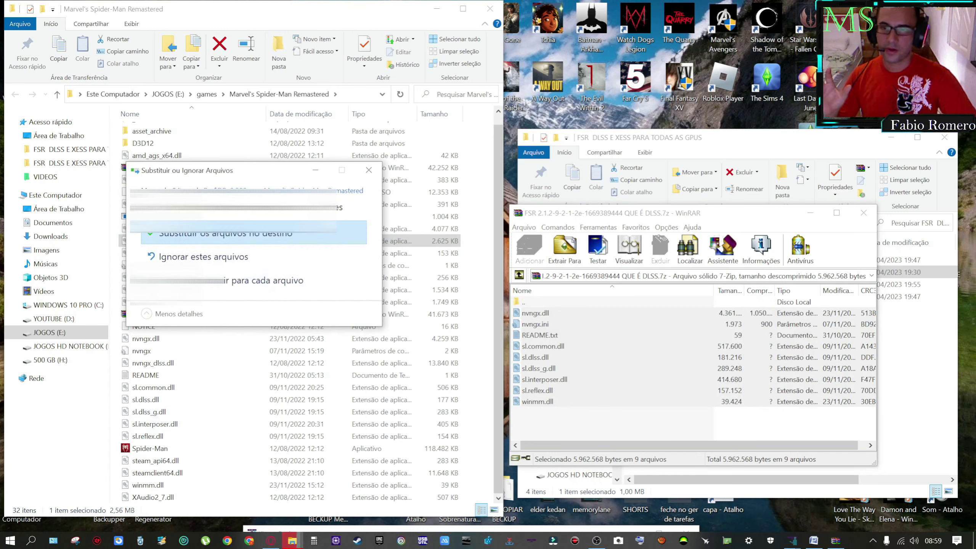
left_click_drag(251, 171, 359, 224)
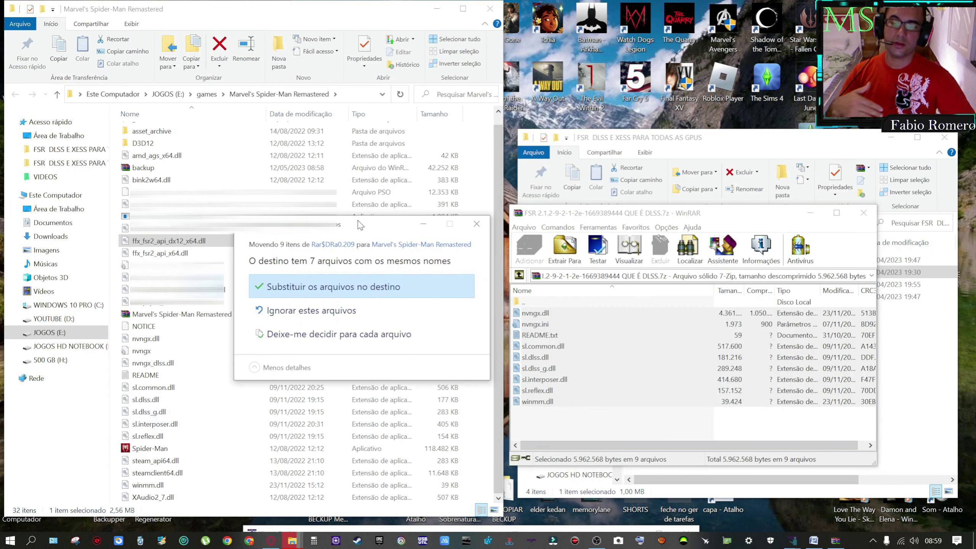
left_click(323, 290)
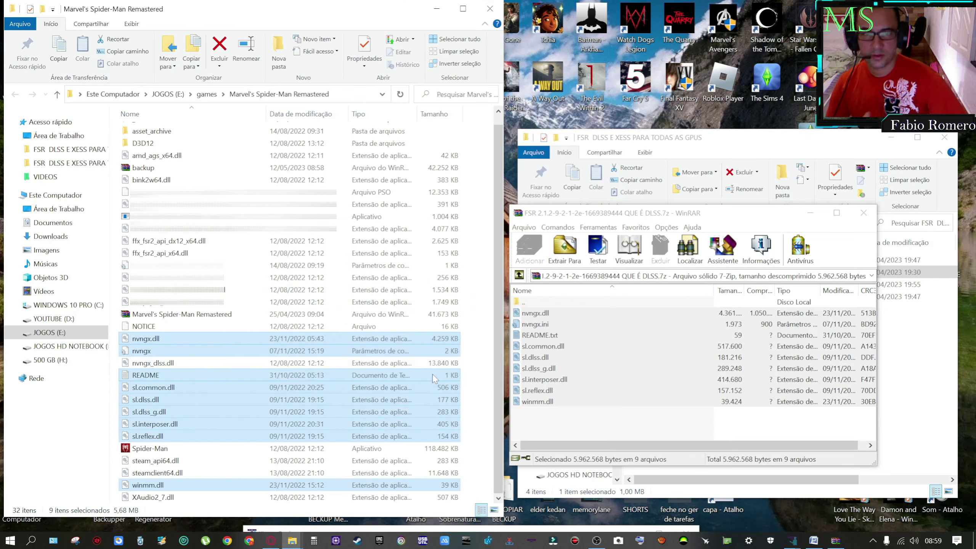
left_click(437, 8)
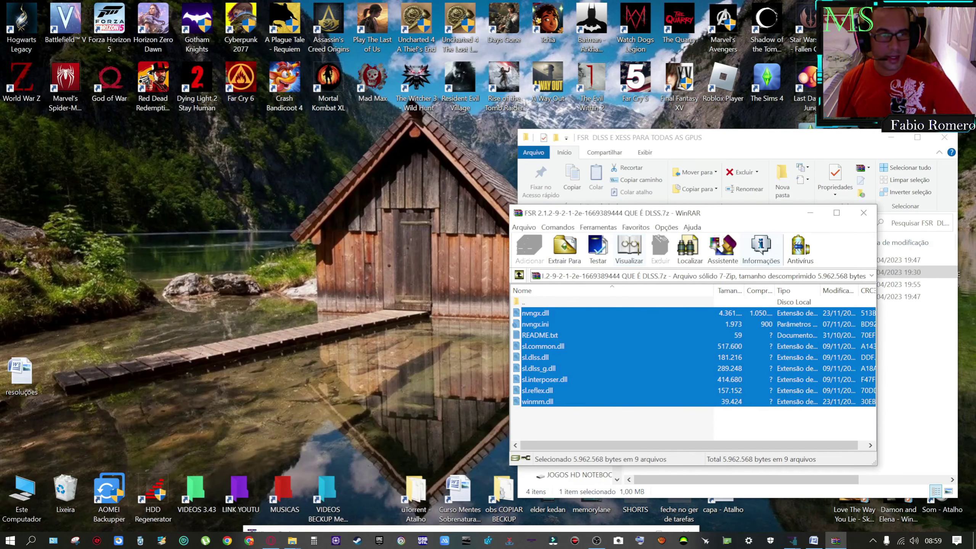
left_click(863, 213)
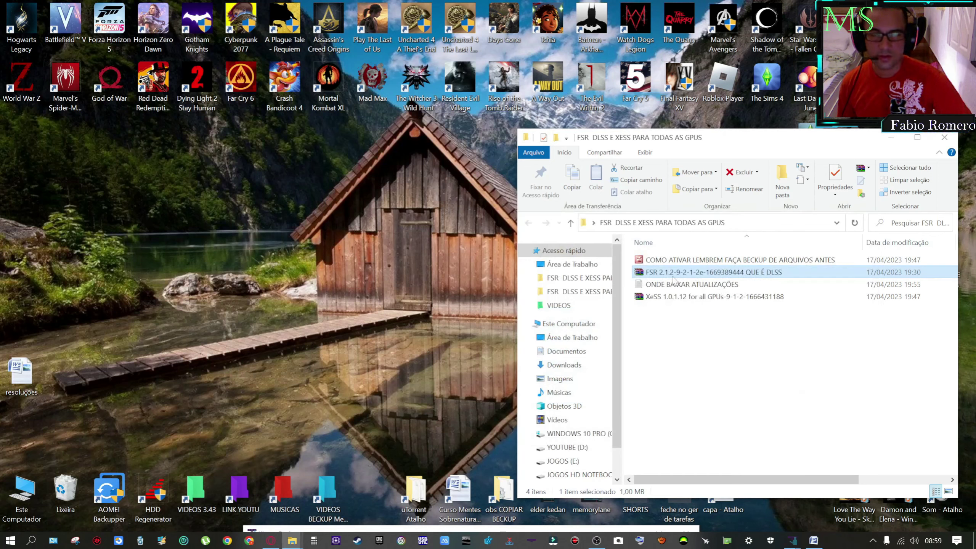
Launch Marvel's Spider-Man, open its settings and show the available upscaling methods
double_click(68, 82)
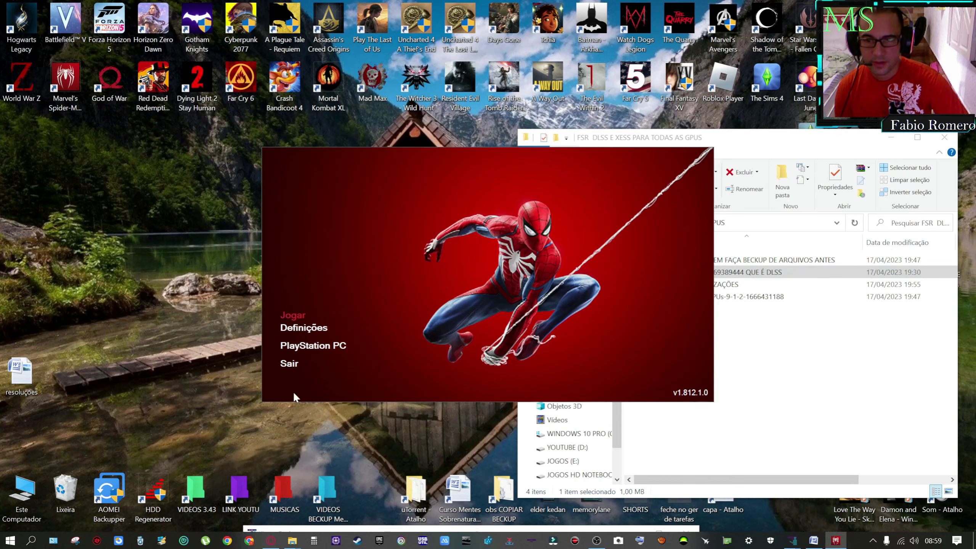
left_click(306, 327)
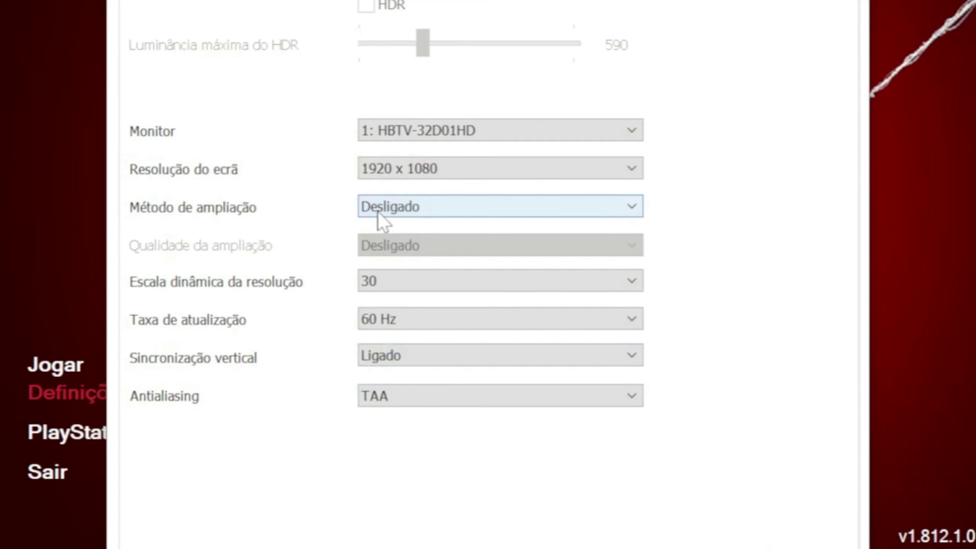
left_click(439, 245)
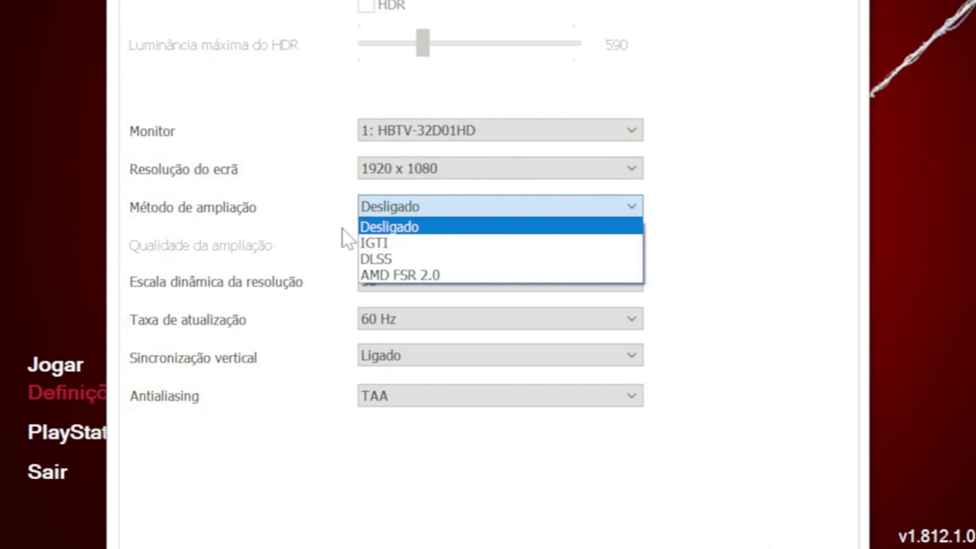
Configure DLSS upscaling with dynamic resolution scaling set to Desligado and upscaling quality set to Desempenho ultra
left_click(404, 258)
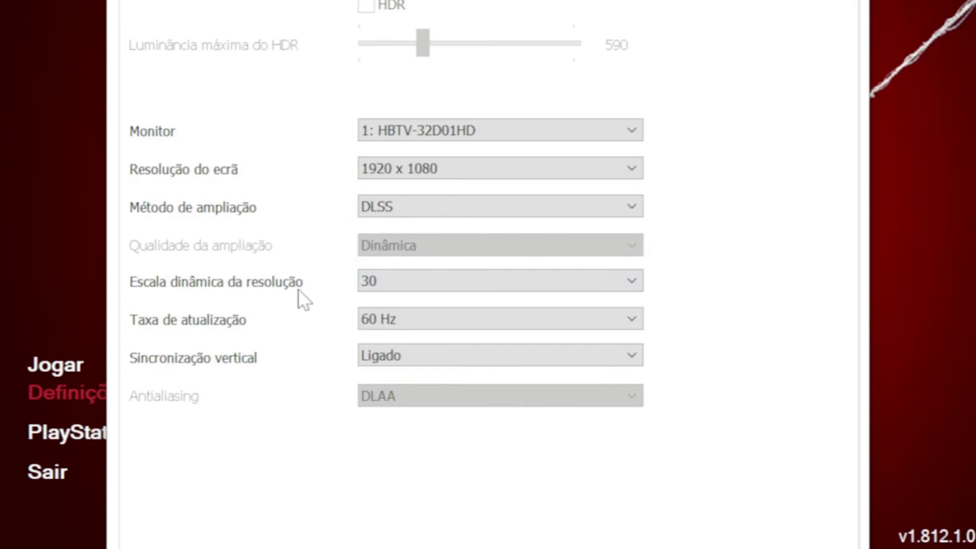
left_click(376, 287)
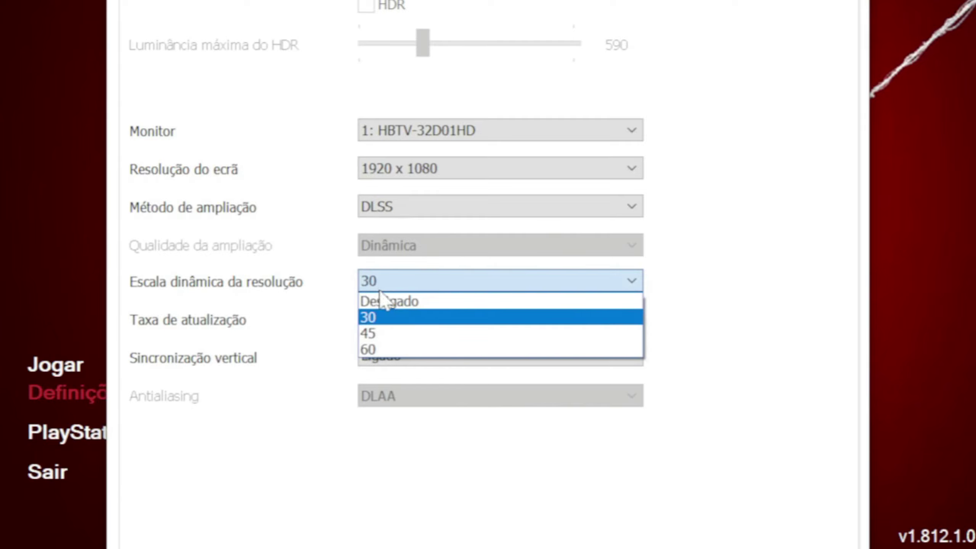
left_click(378, 301)
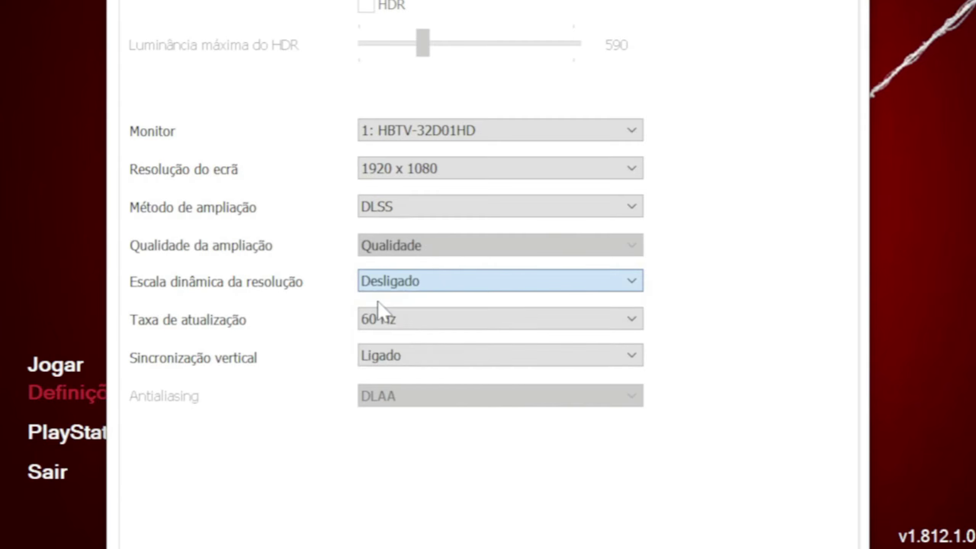
left_click(379, 246)
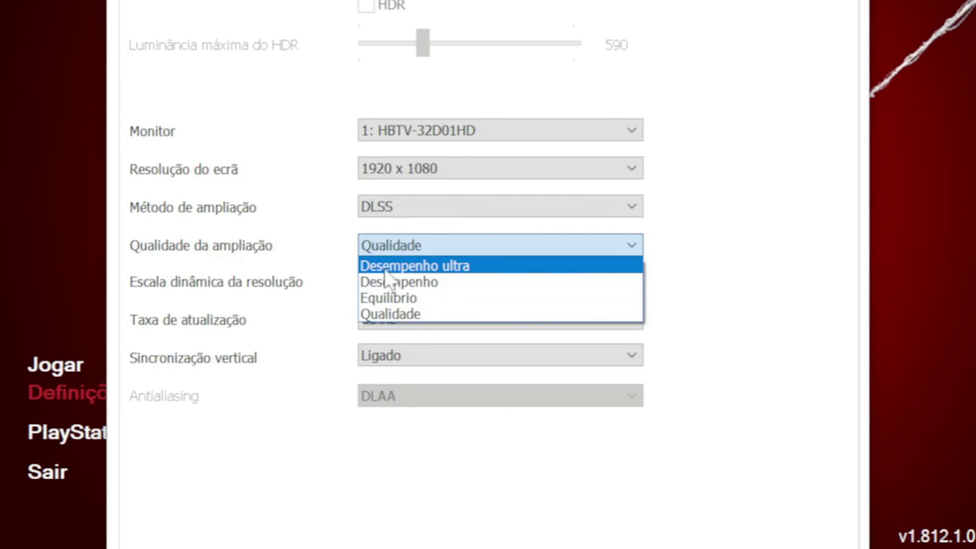
left_click(285, 252)
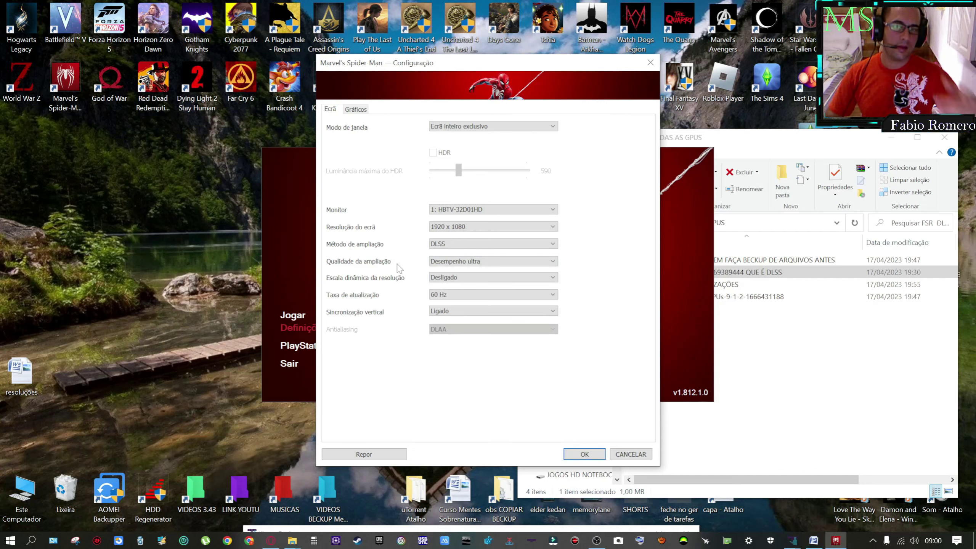
Change the upscaling method to AMD FSR 2.0 and set its quality to Qualidade
left_click(439, 249)
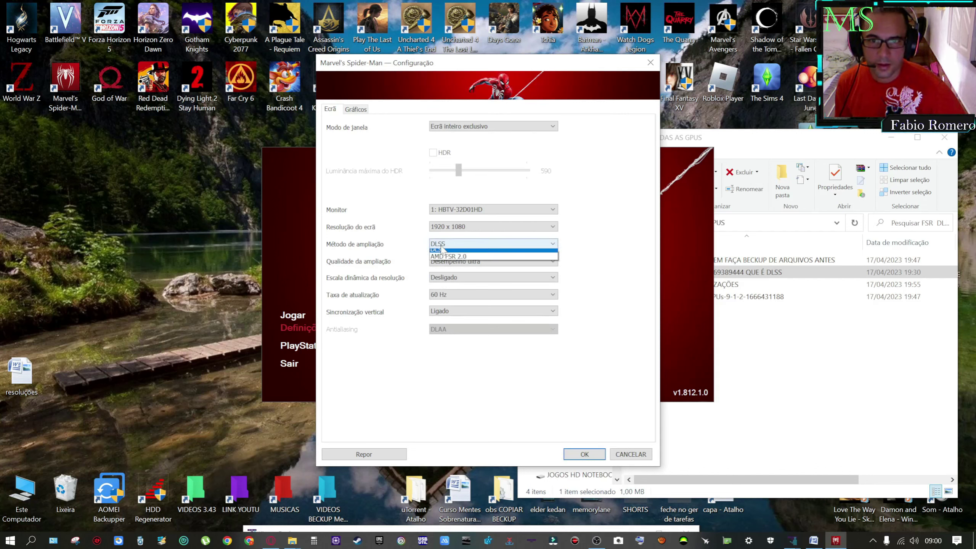
left_click(429, 276)
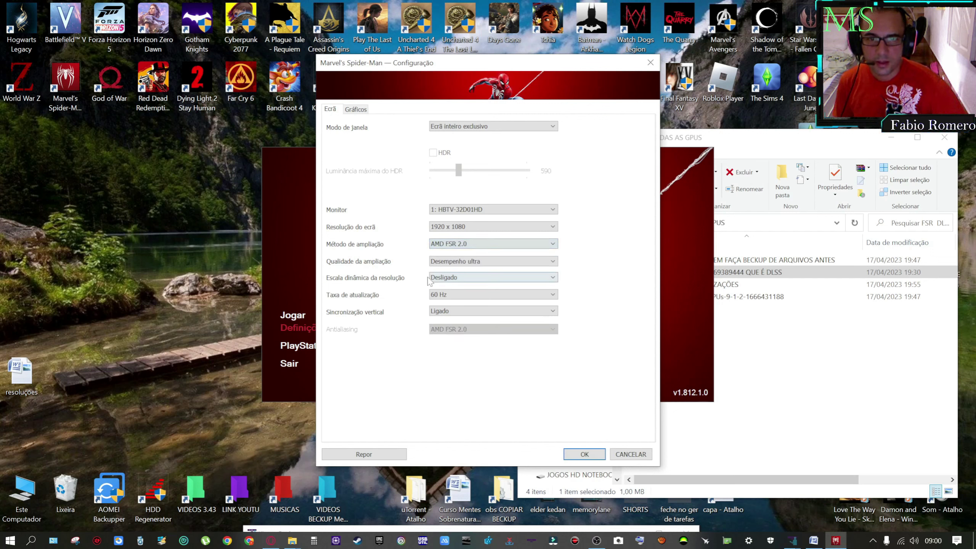
left_click(454, 263)
left_click(407, 288)
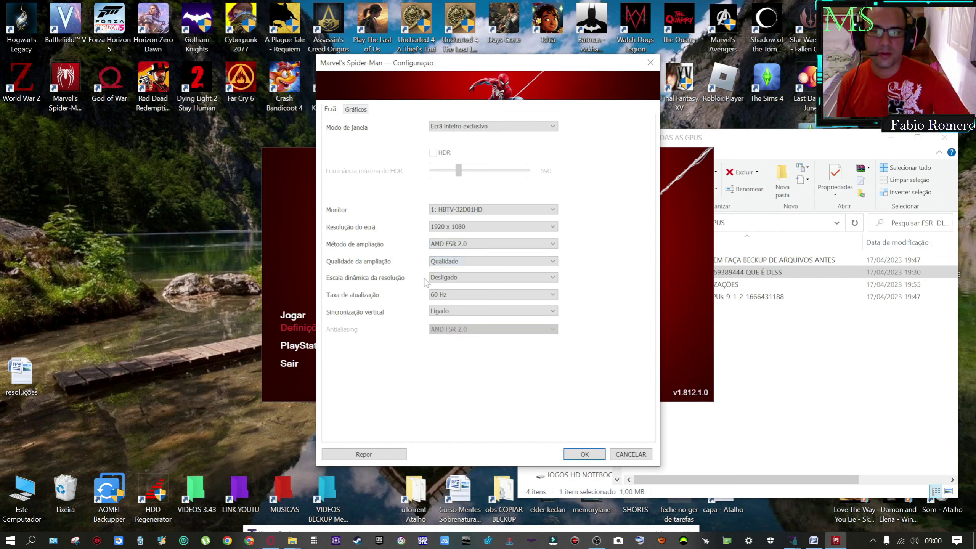
Switch the upscaling method back to DLSS to view its quality levels, and exit the game without saving the settings
left_click(438, 244)
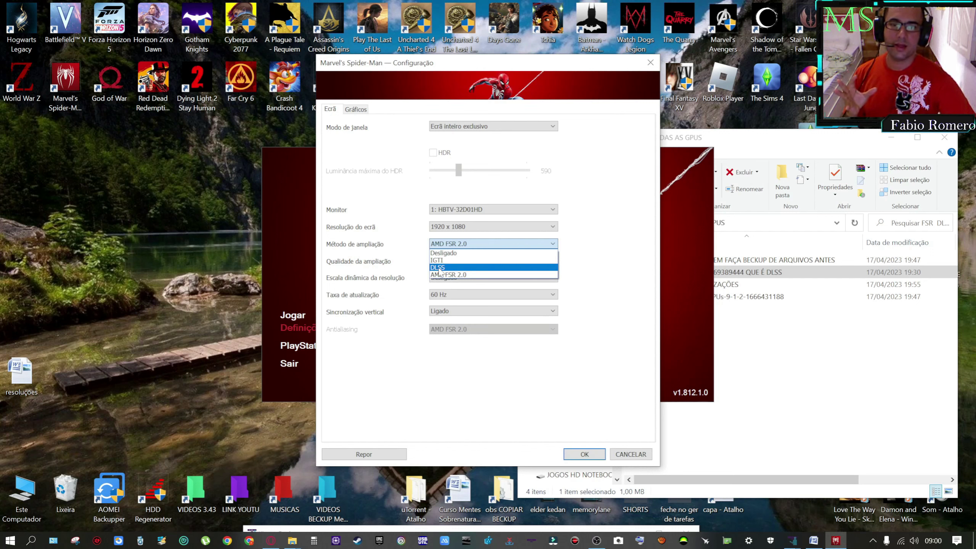
left_click(439, 269)
left_click(444, 263)
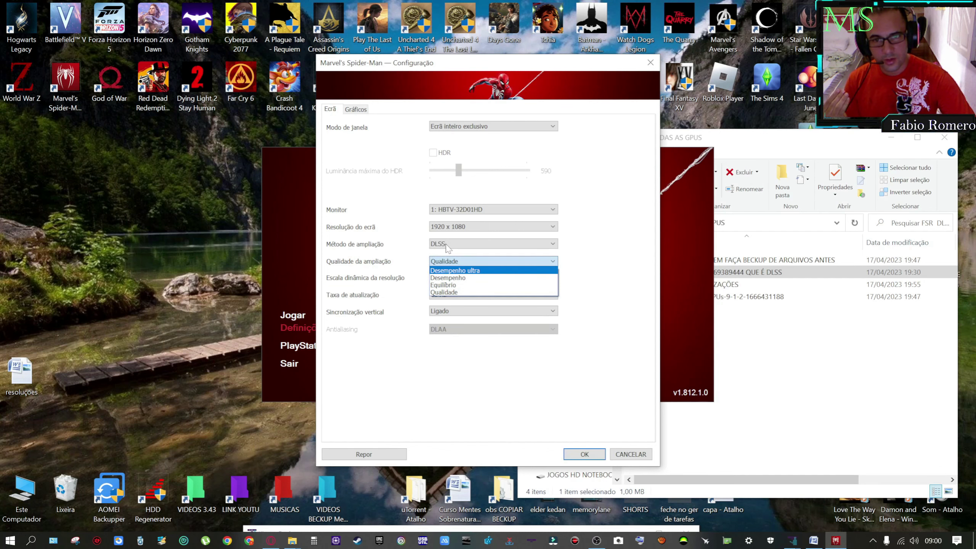
left_click(607, 315)
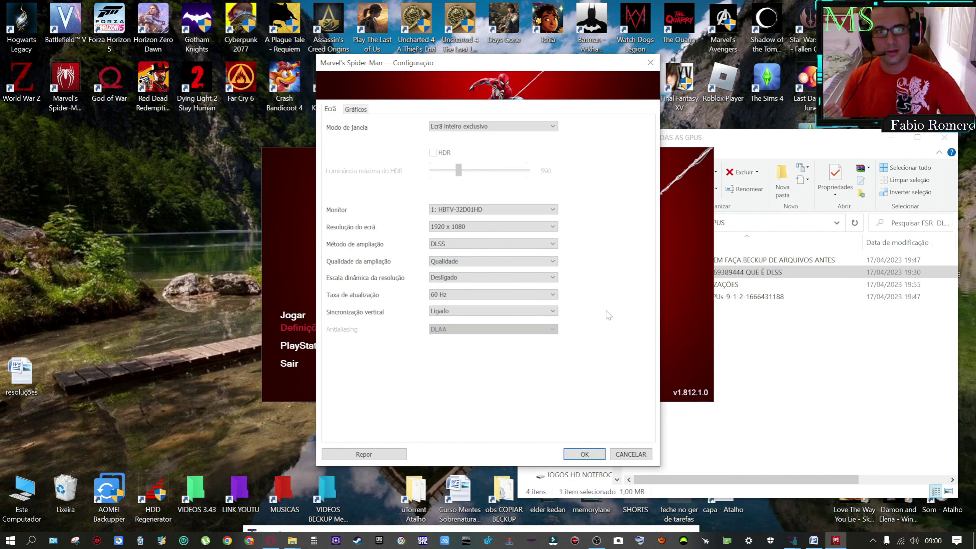
left_click(651, 65)
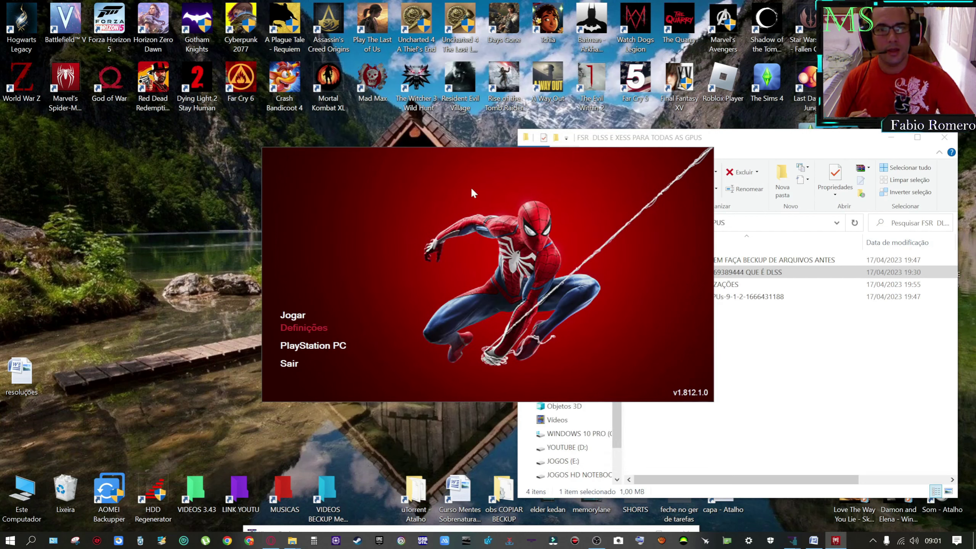
left_click(289, 364)
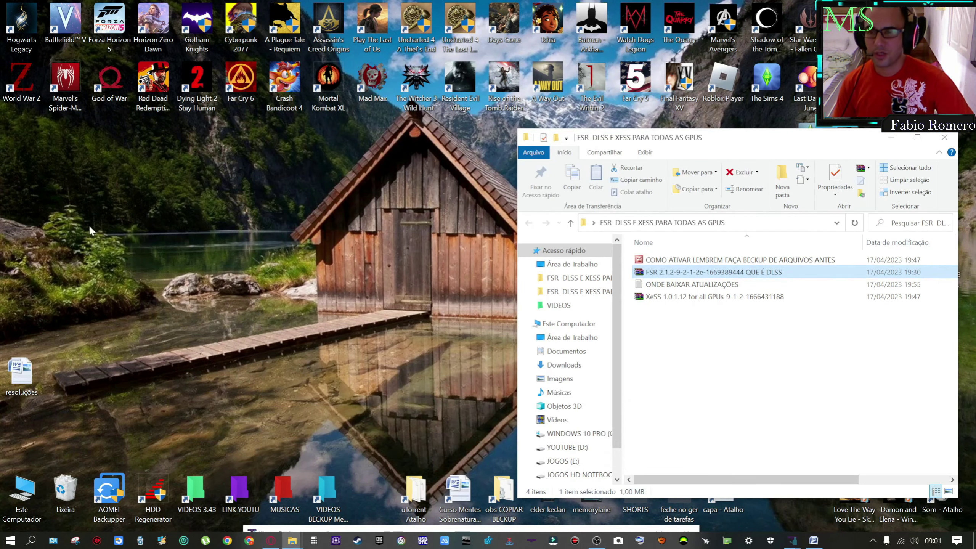
Extract all files from the XeSS 1.0.1.12 archive into the Marvel's Spider-Man Remastered folder, replacing the files with matching names
left_click(293, 538)
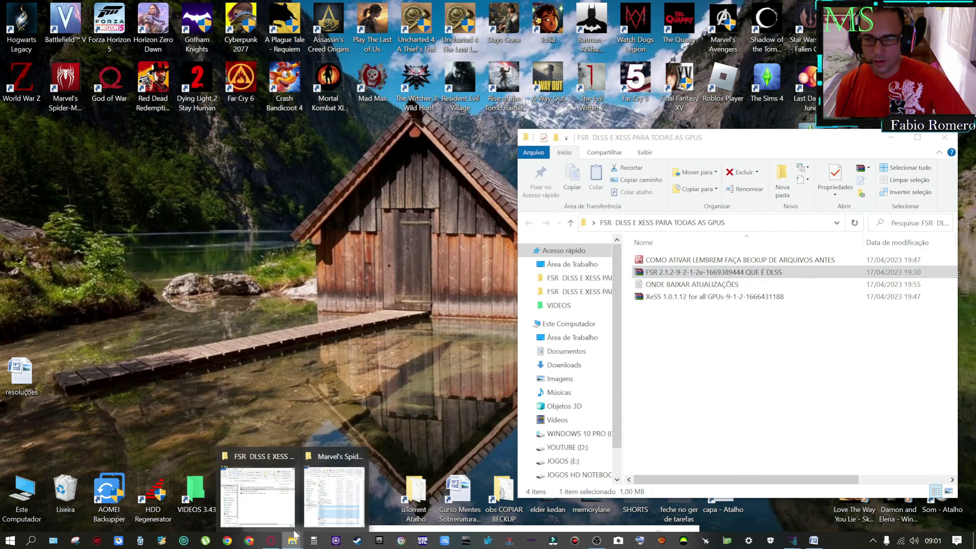
left_click(334, 495)
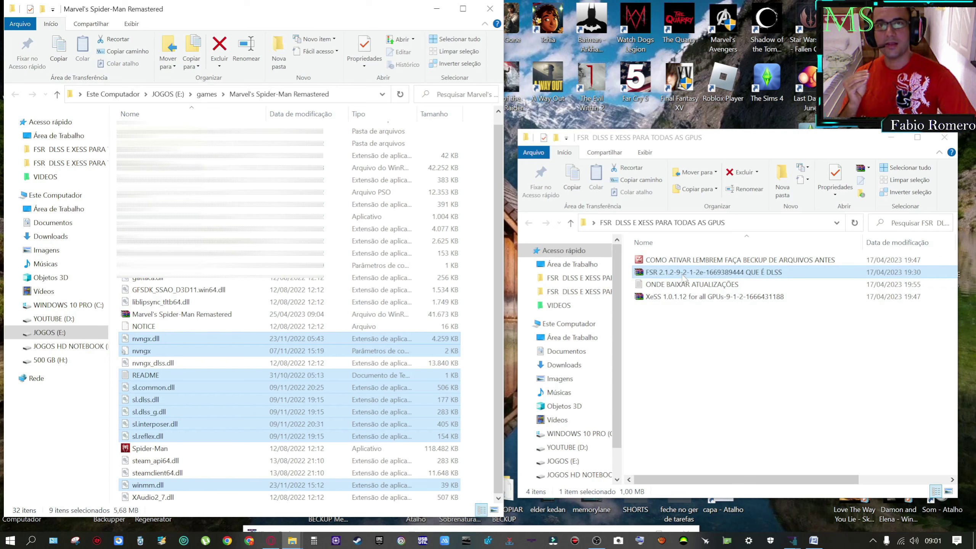
double_click(682, 299)
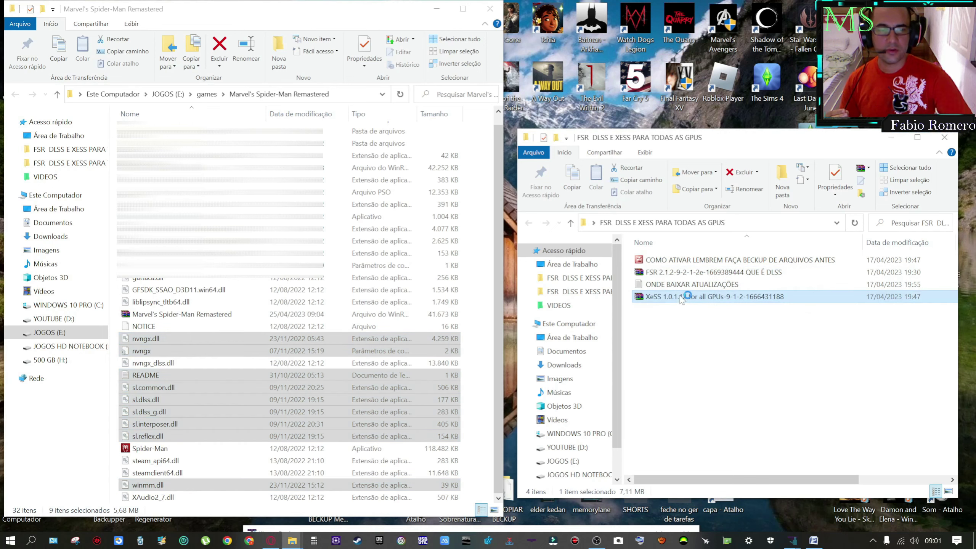
left_click_drag(599, 438, 112, 369)
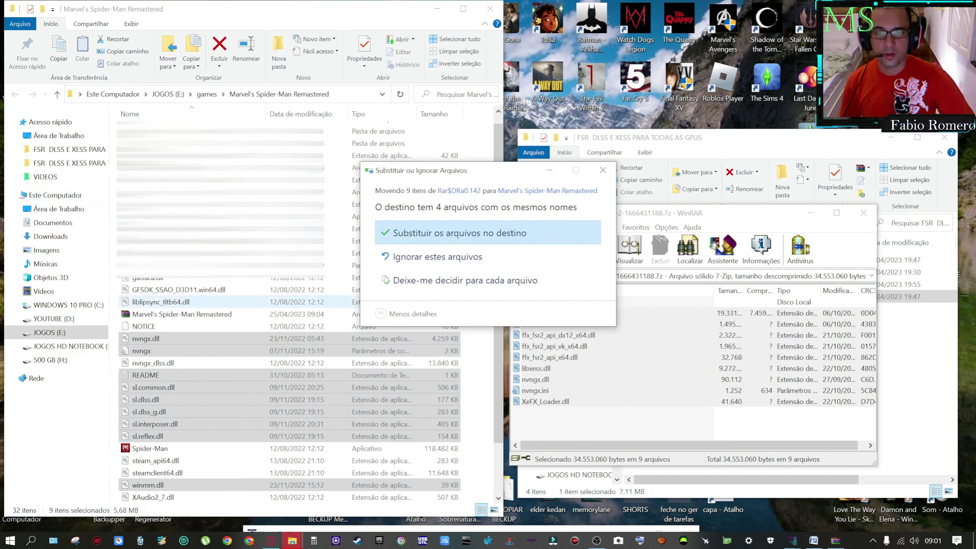
left_click(431, 235)
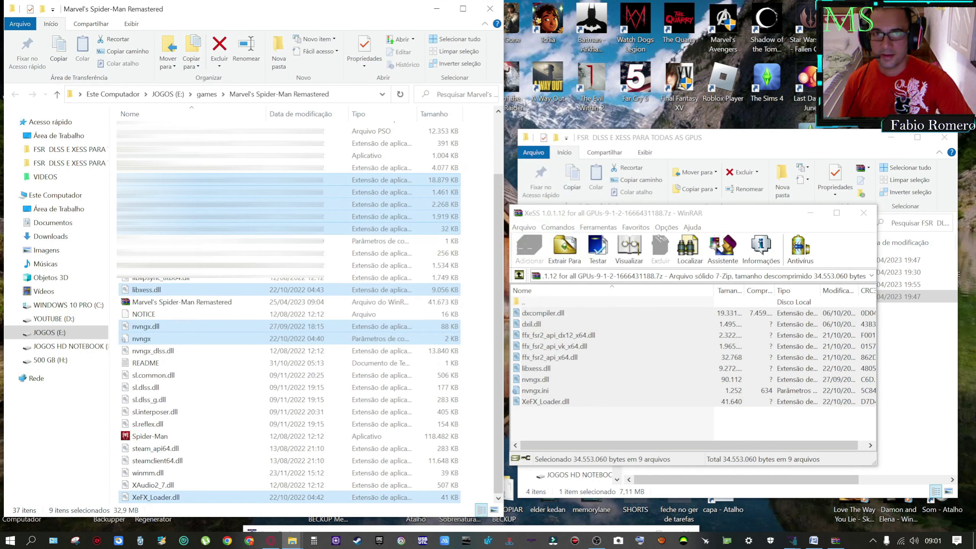
left_click(864, 212)
left_click(437, 9)
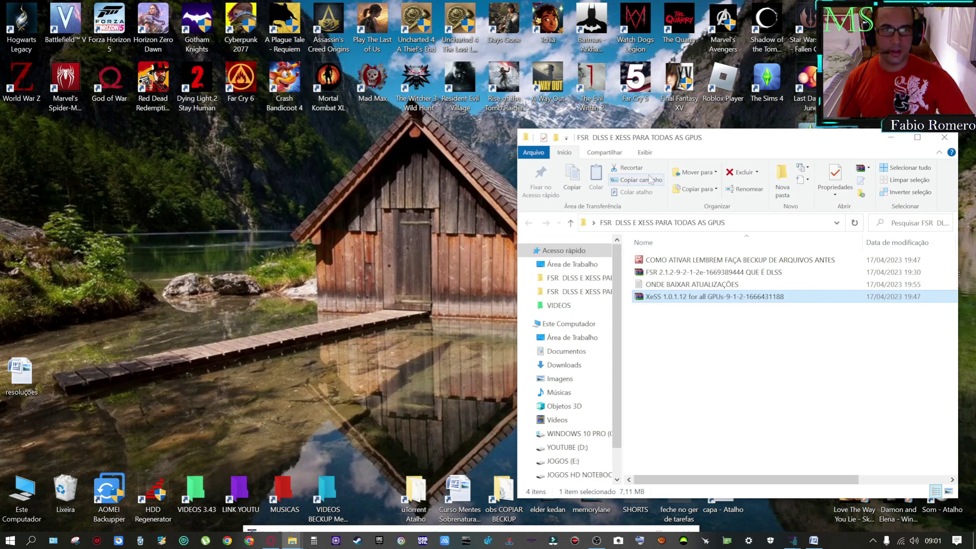
Create a folder named XESS PRONTO inside the FSR DLSS E XESS PARA TODAS AS GPUS folder
mouse_move(738, 141)
left_mouse_down()
mouse_move(691, 148)
mouse_move(747, 132)
left_mouse_up()
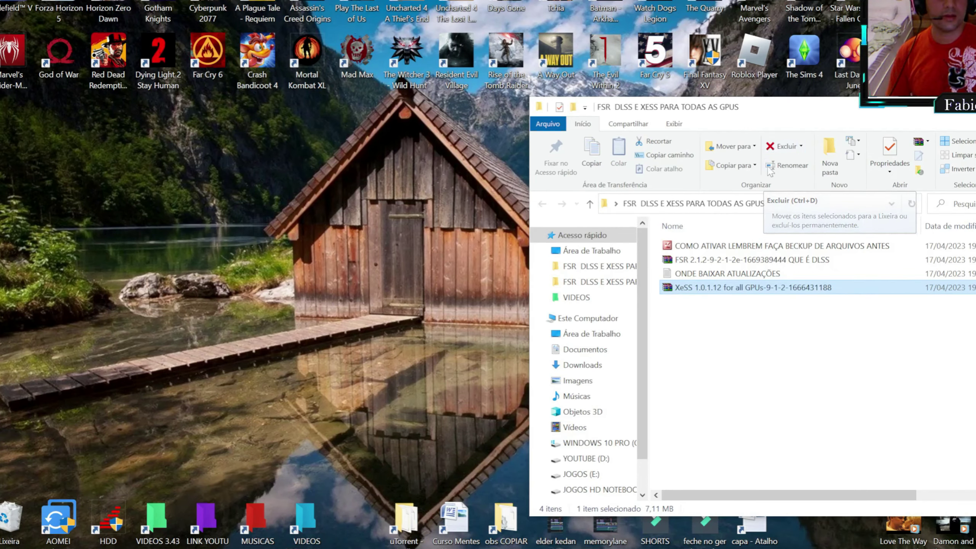
left_click(828, 168)
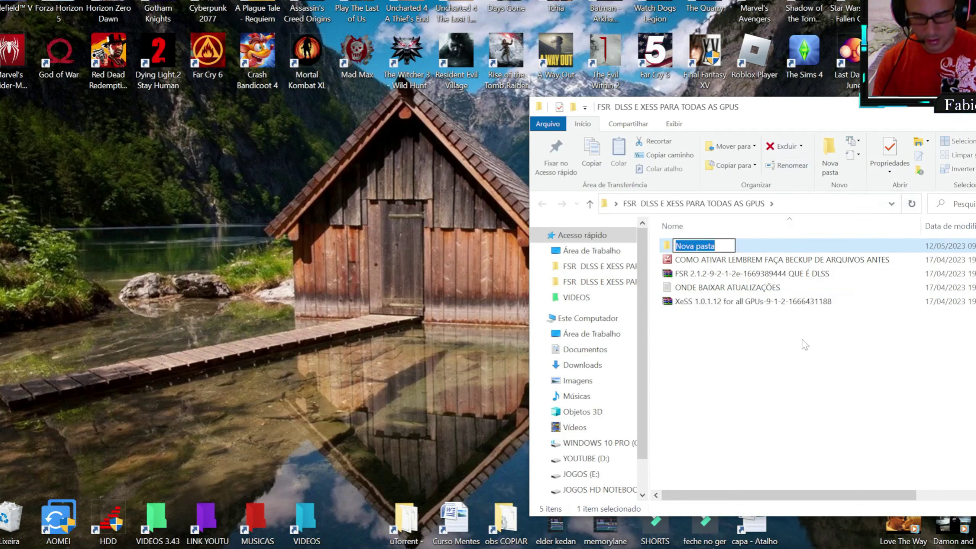
type("X")
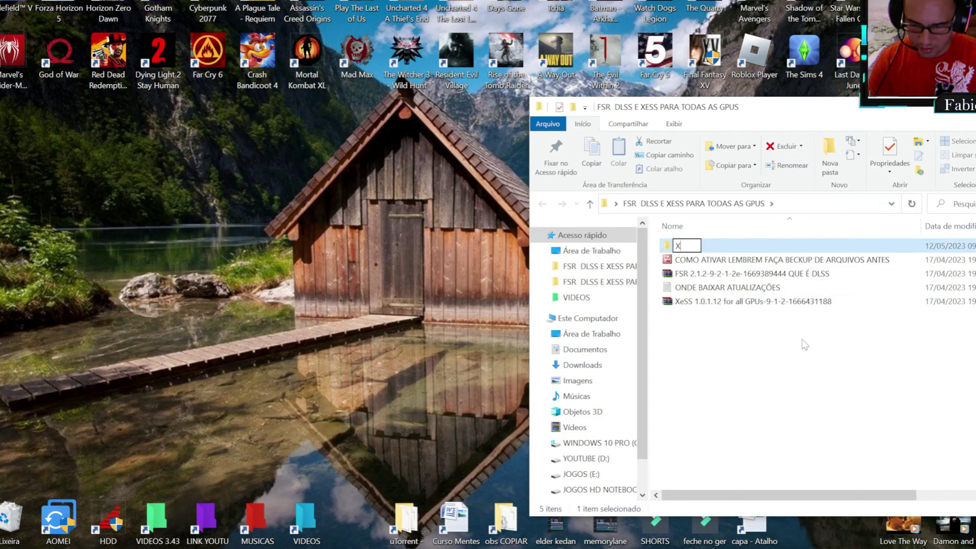
type("ESS PRONTO")
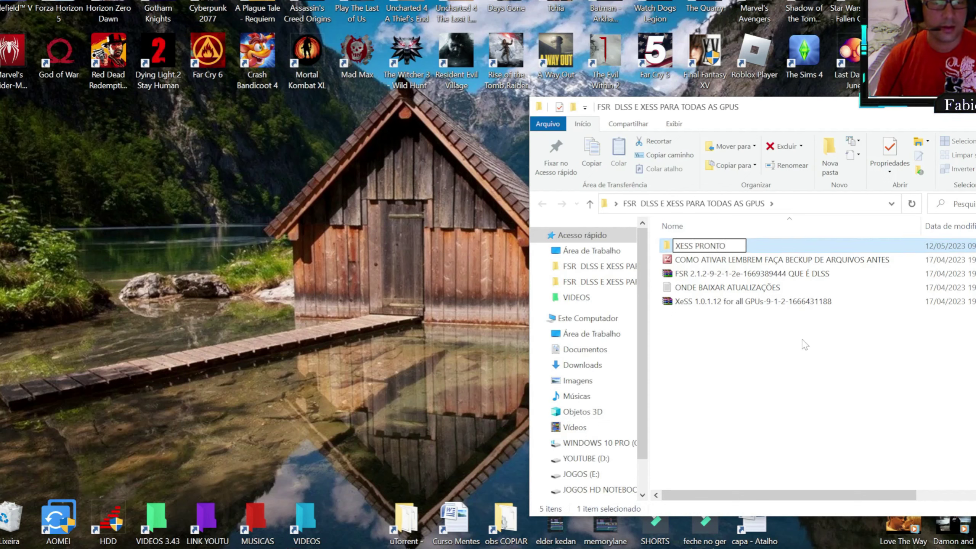
key("Return")
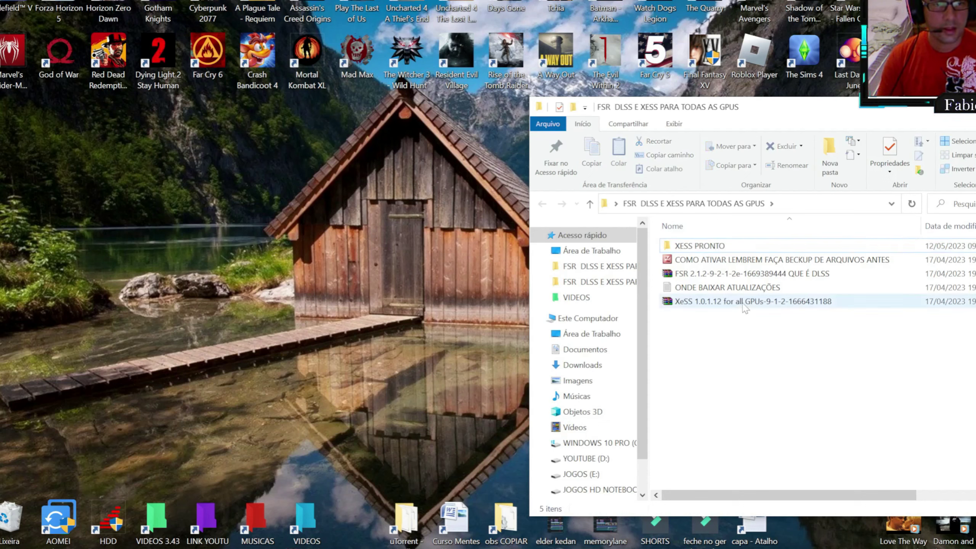
Extract all files from the FSR 2.1.2 archive into the XESS PRONTO folder and close the archive
double_click(741, 275)
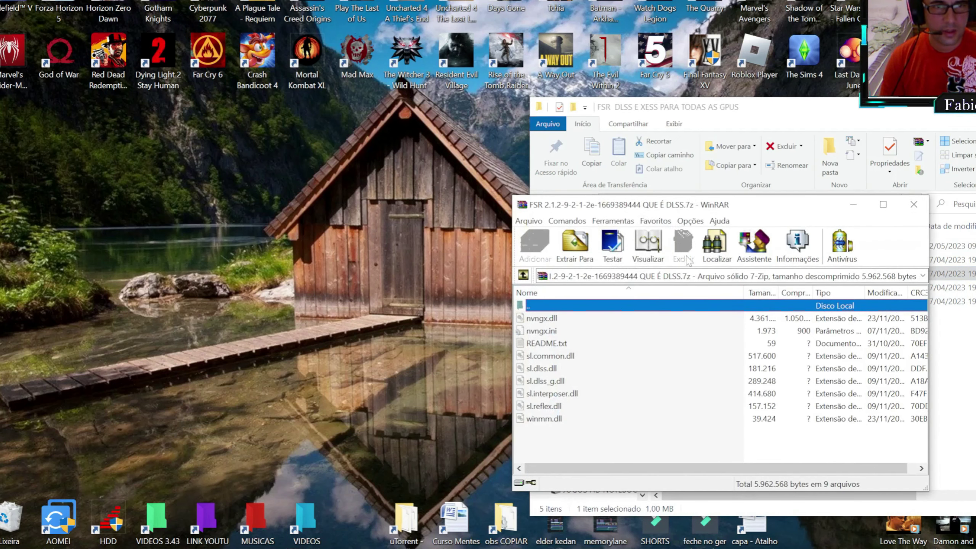
left_click_drag(714, 211, 283, 171)
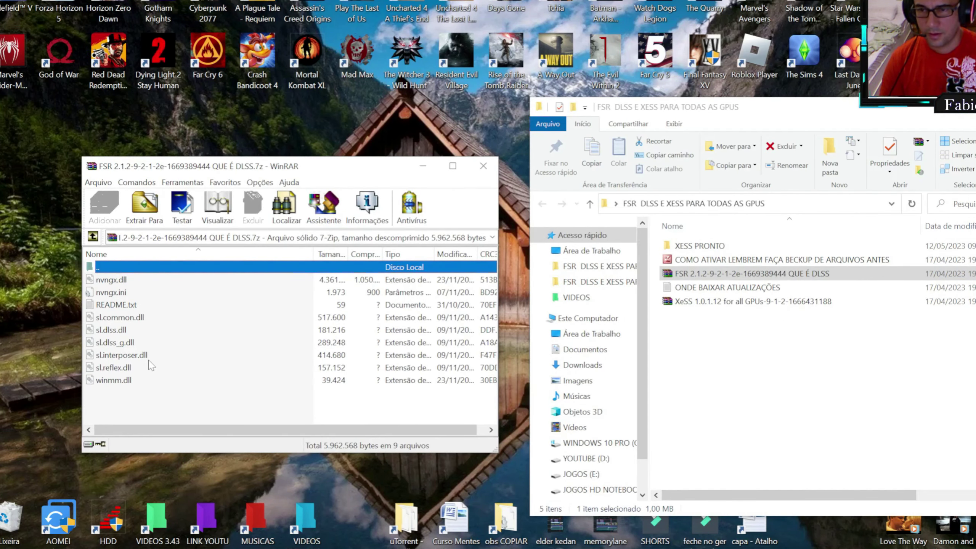
left_click_drag(137, 404, 703, 248)
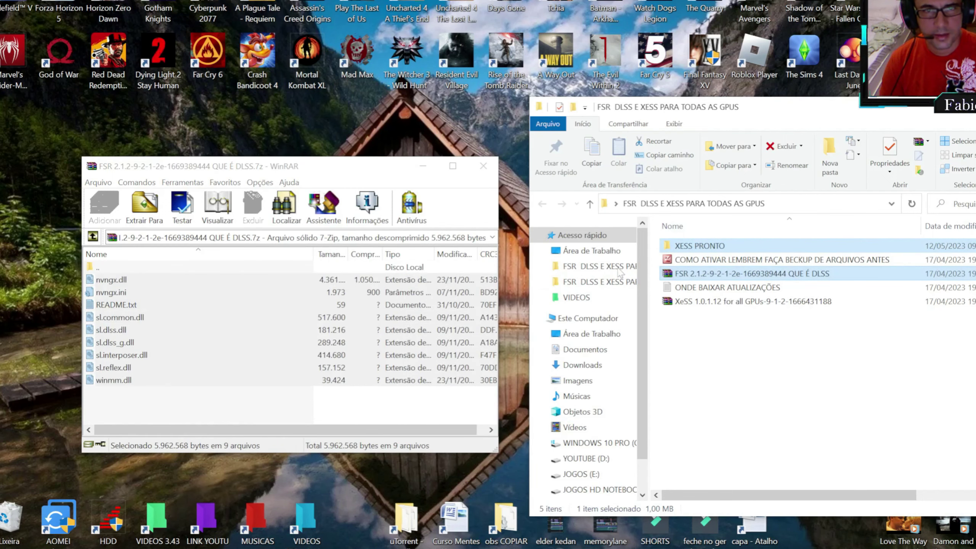
left_click(483, 166)
Extract all files from the XeSS 1.0.1.12 archive into XESS PRONTO, replacing the files with matching names
left_click(742, 304)
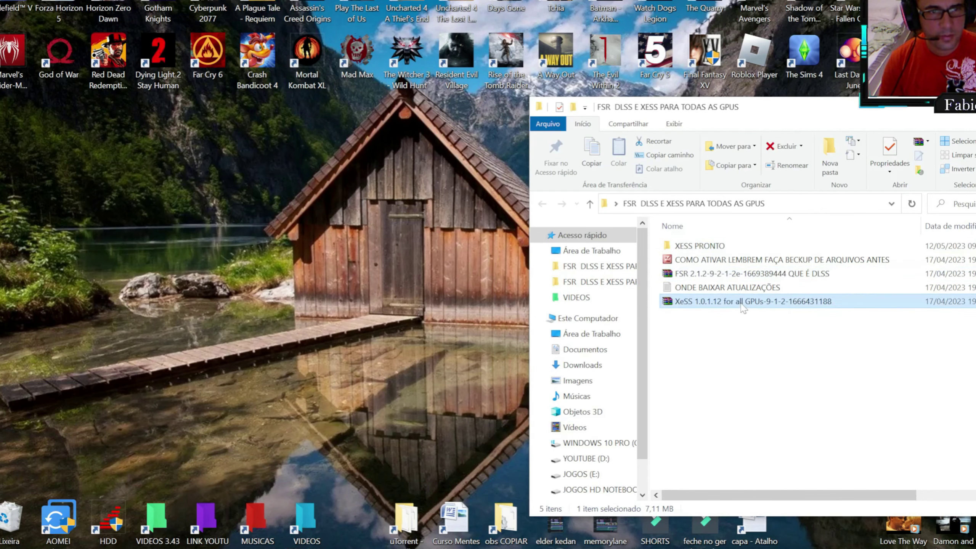
double_click(742, 304)
left_click_drag(158, 409, 694, 251)
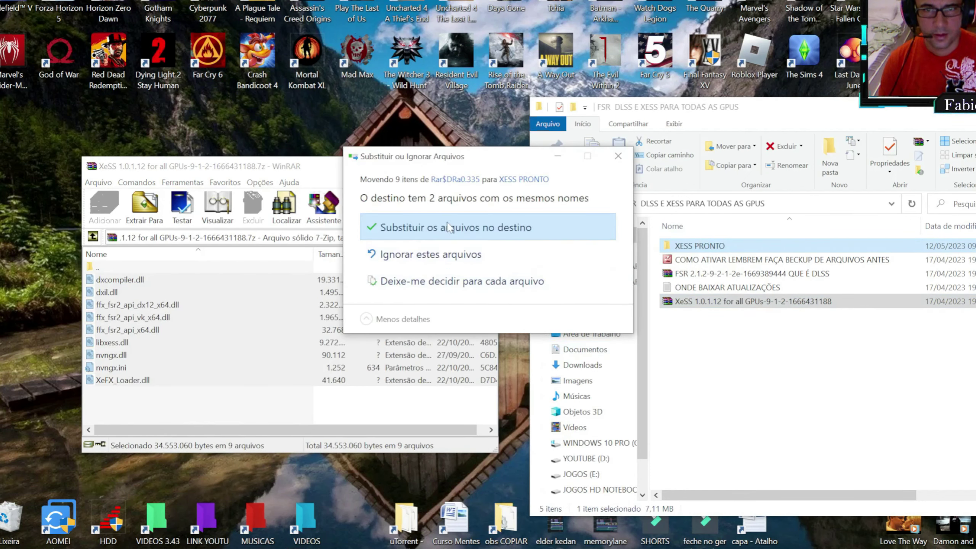
left_click(448, 227)
left_click(419, 175)
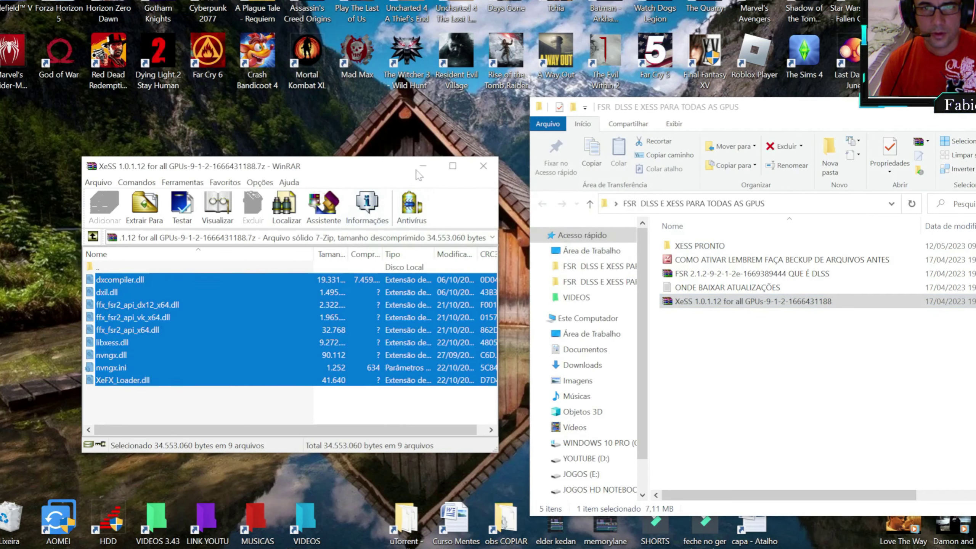
left_click(421, 169)
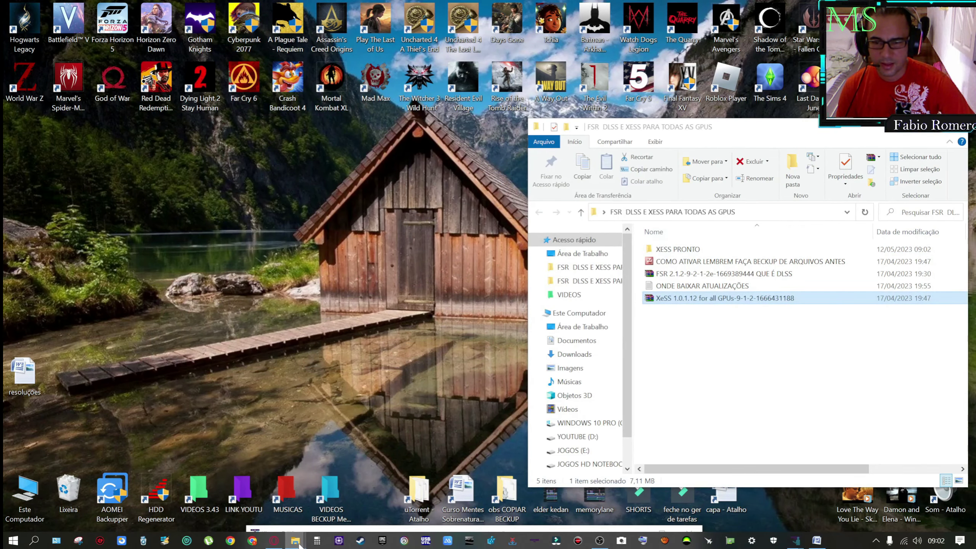
Copy all the files in XESS PRONTO to the Marvel's Spider-Man Remastered folder, replacing the existing ones
mouse_move(295, 540)
left_click(337, 496)
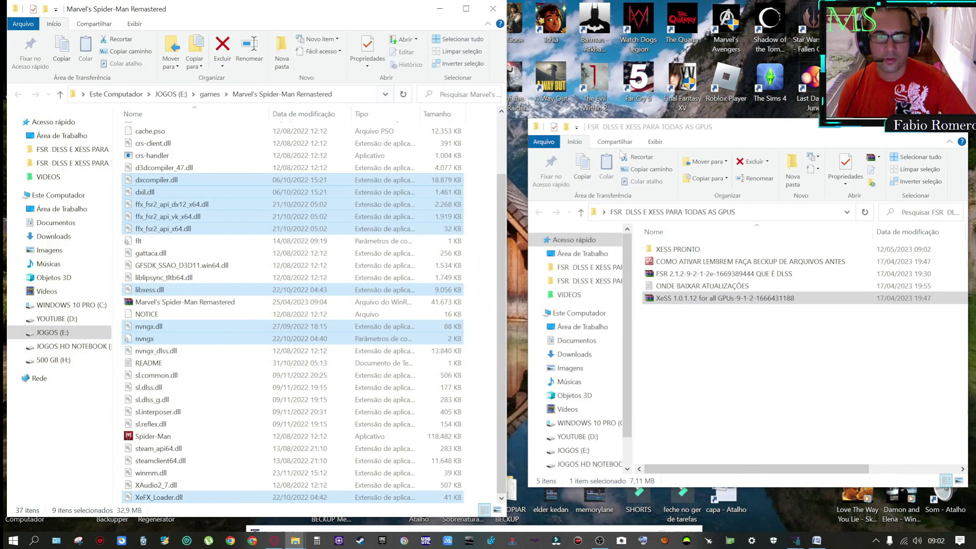
left_click(773, 131)
double_click(678, 249)
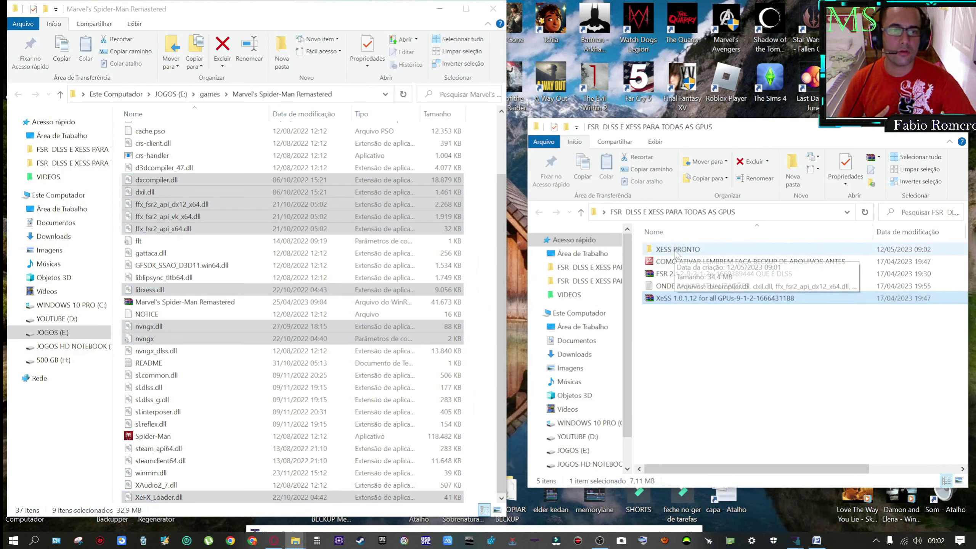
left_click_drag(697, 455, 121, 304)
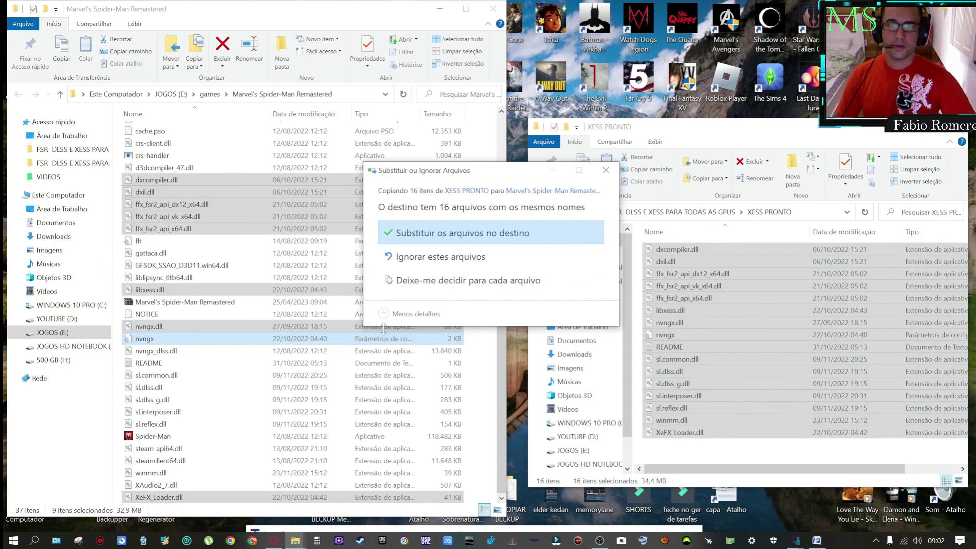
left_click(438, 239)
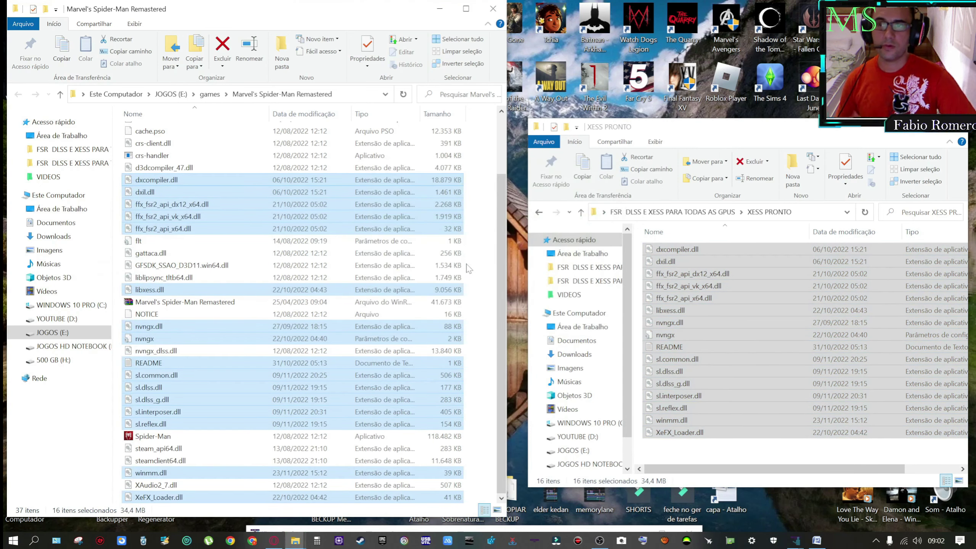
left_click(440, 10)
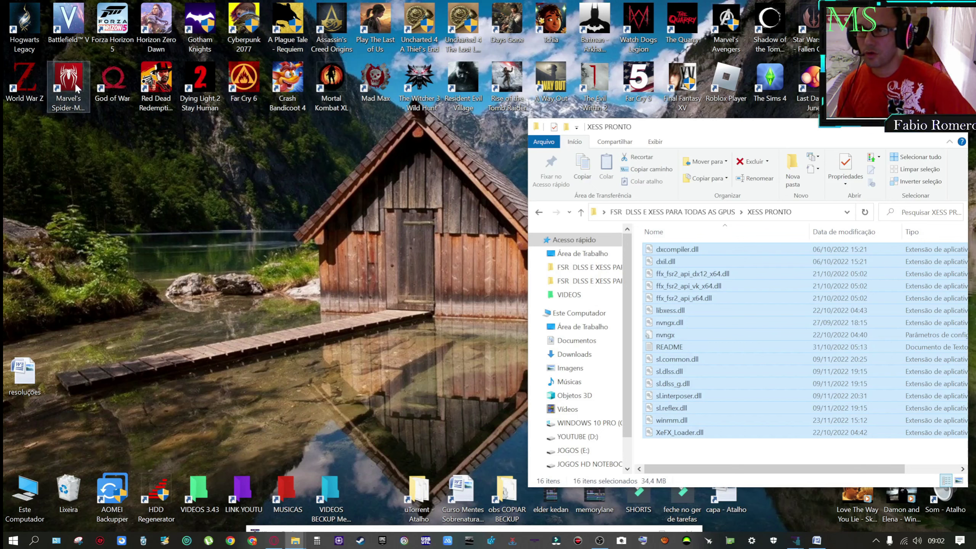
Launch Marvel's Spider-Man and set the upscaling method to DLSS in its display settings
double_click(84, 106)
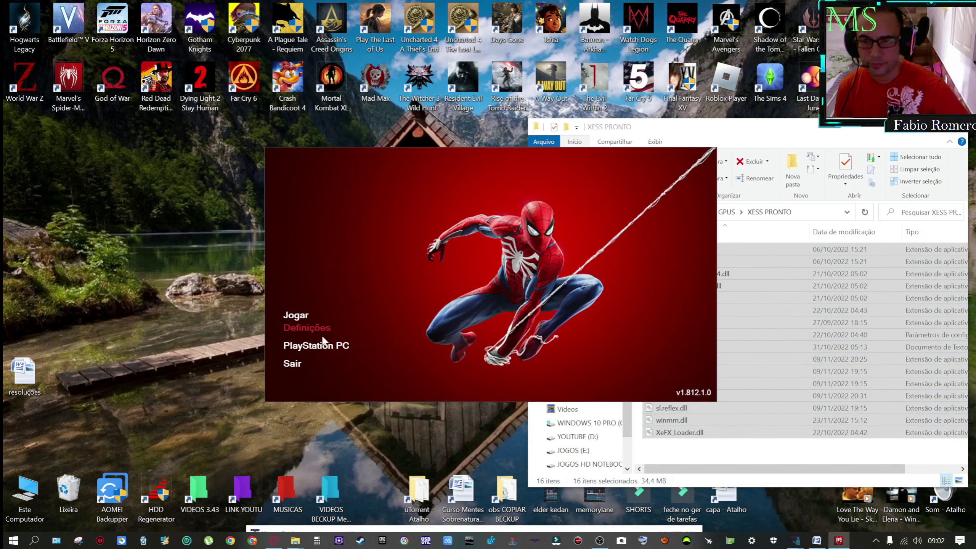
left_click(324, 333)
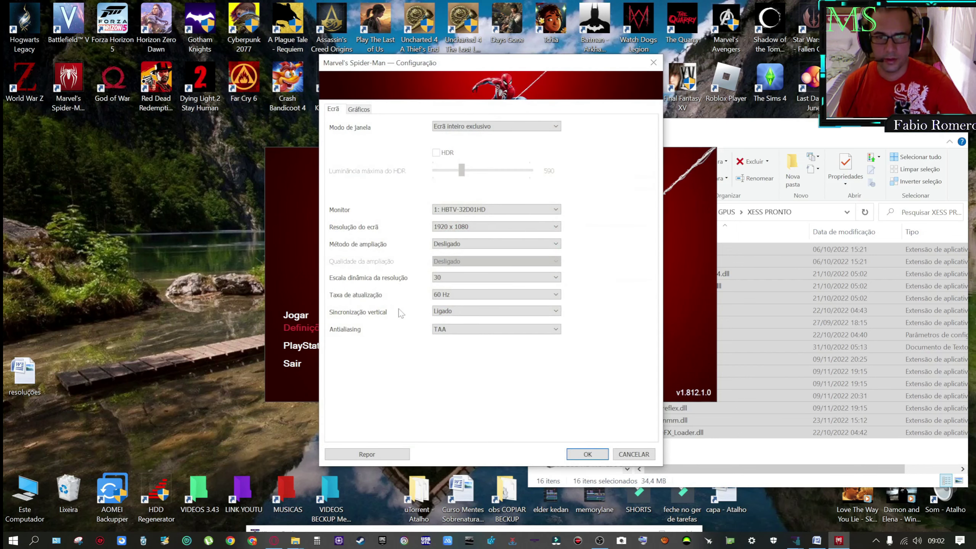
left_click(452, 245)
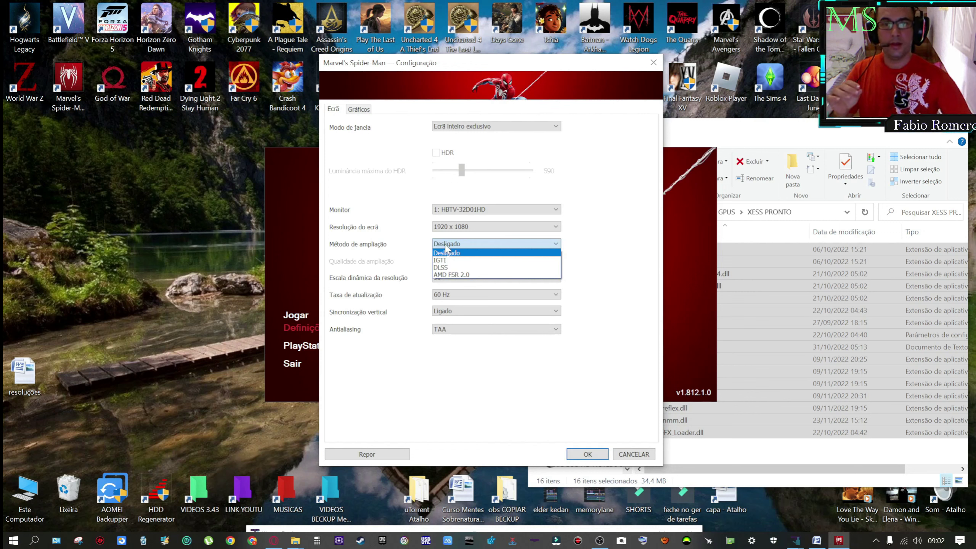
left_click(440, 268)
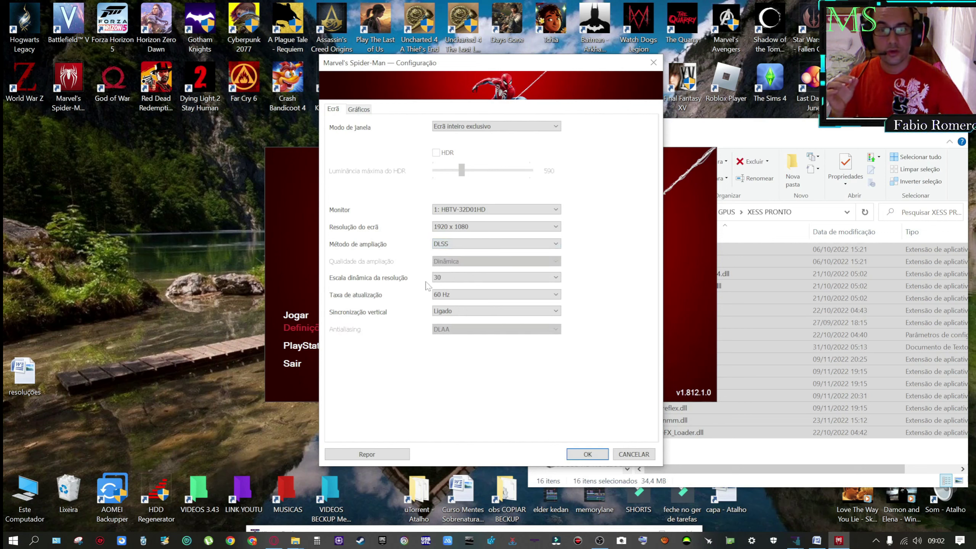
Set dynamic resolution scaling to Desligado and upscaling quality to Equilíbrio, save the settings and exit the game
left_click(442, 277)
left_click(446, 286)
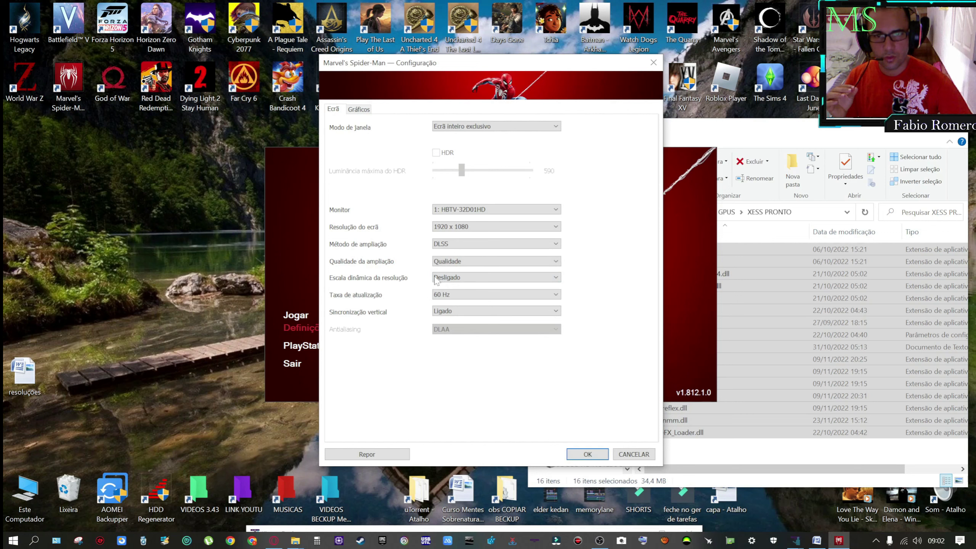
left_click(446, 261)
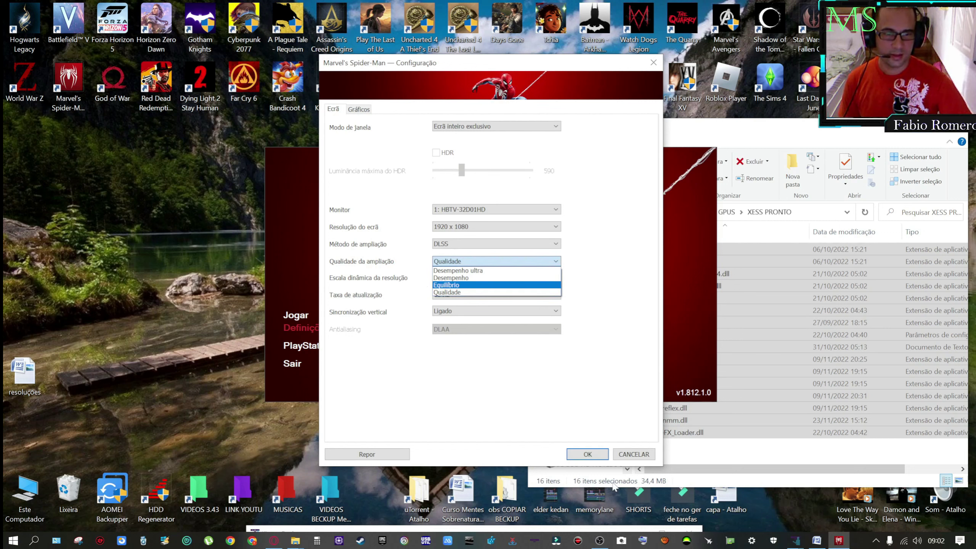
key("Return")
left_click(587, 454)
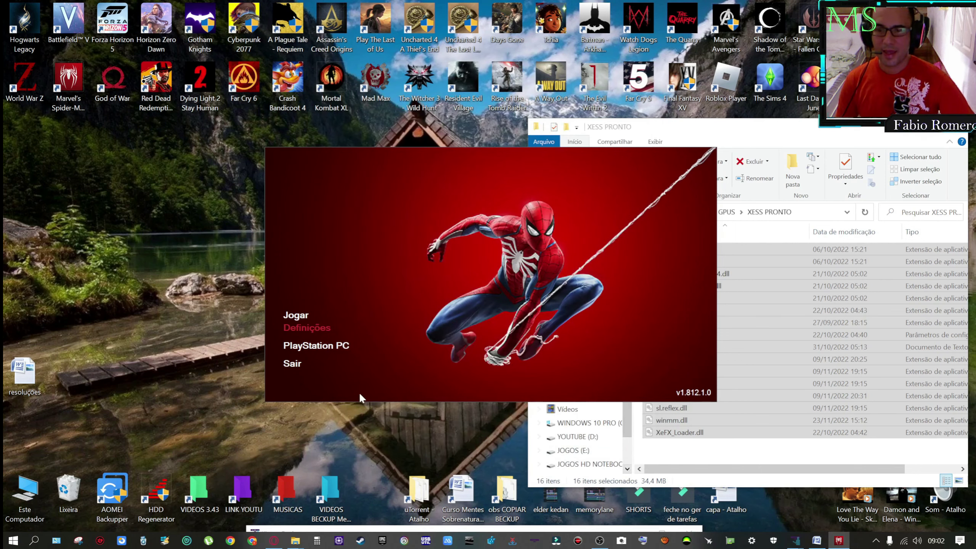
left_click(288, 368)
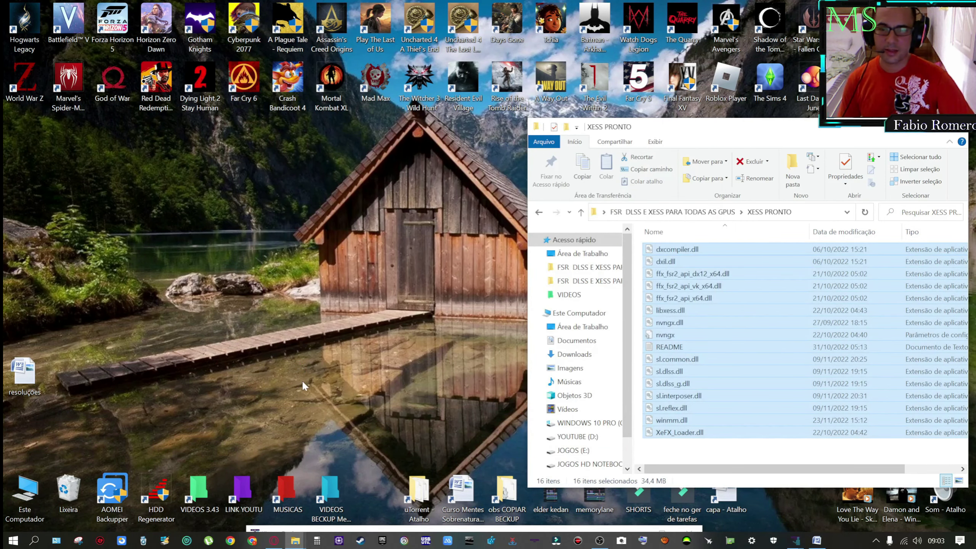
Show the Marvel's Spider-Man Remastered folder again and return from XESS PRONTO to its parent folder
left_click(296, 541)
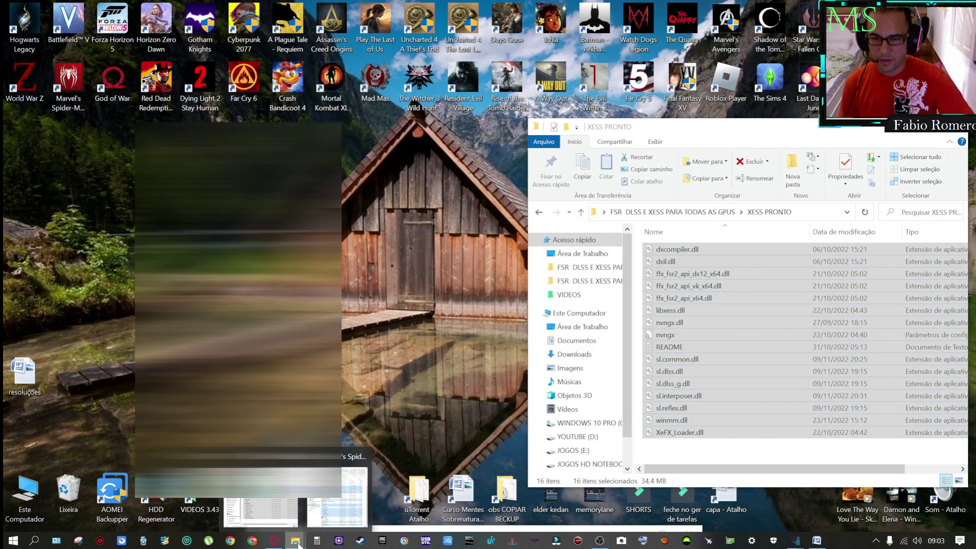
left_click(338, 496)
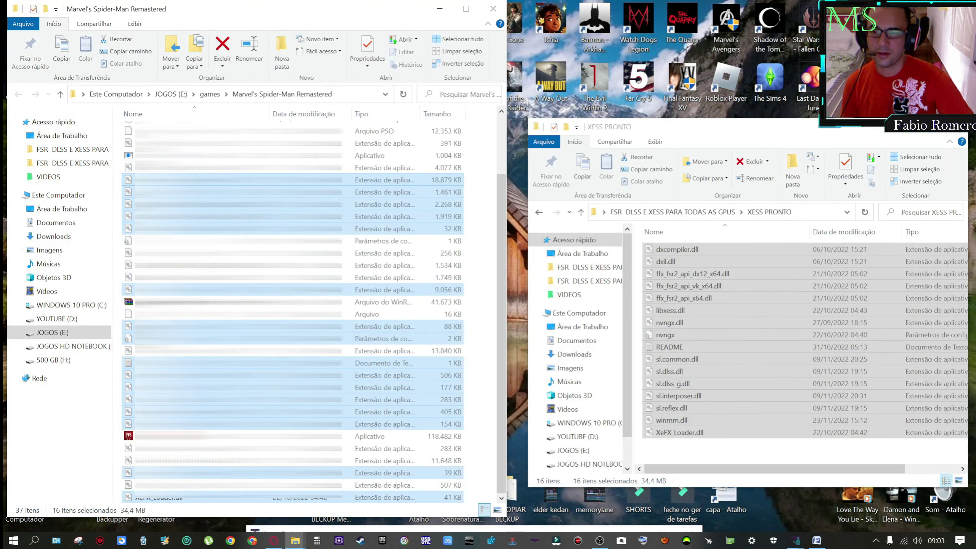
left_click(539, 212)
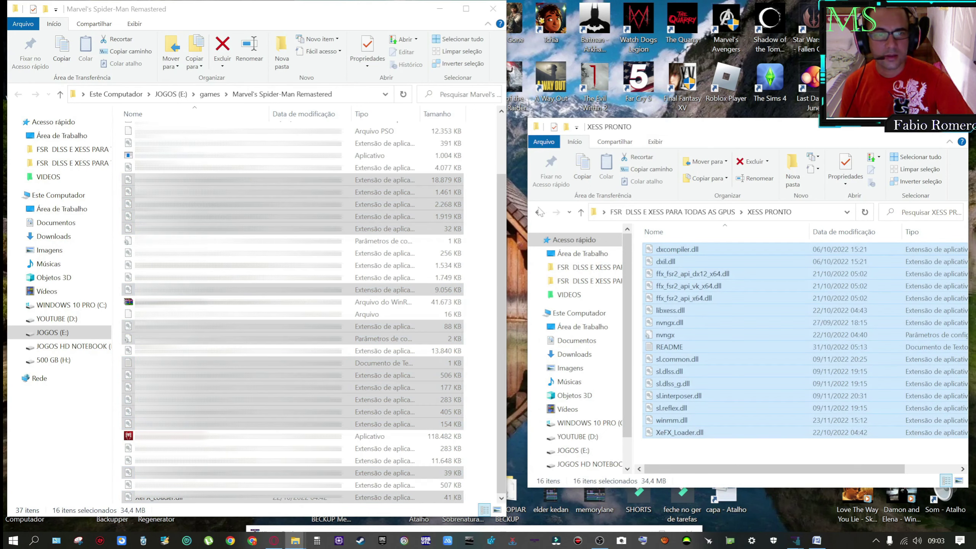
left_click(539, 212)
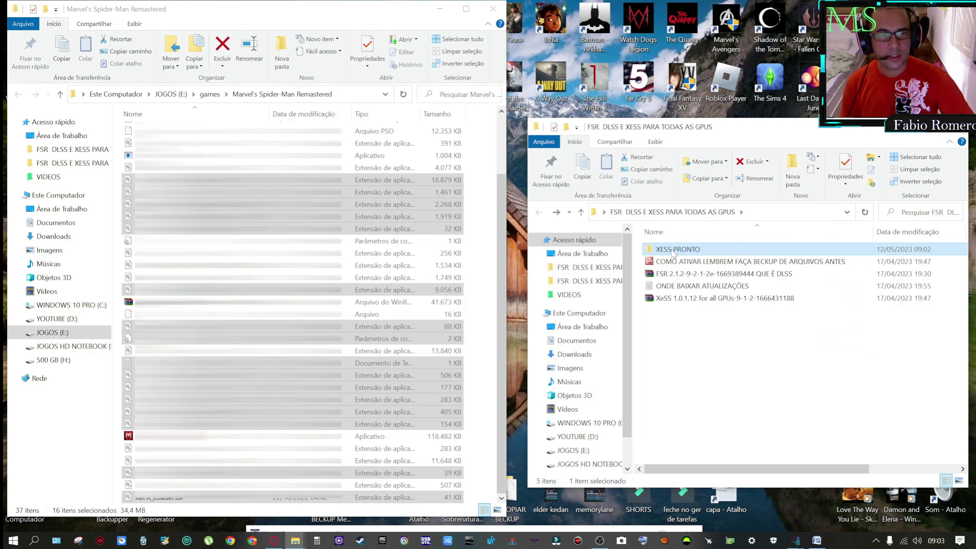
Delete the files copied from XESS PRONTO out of the Marvel's Spider-Man Remastered folder
double_click(672, 249)
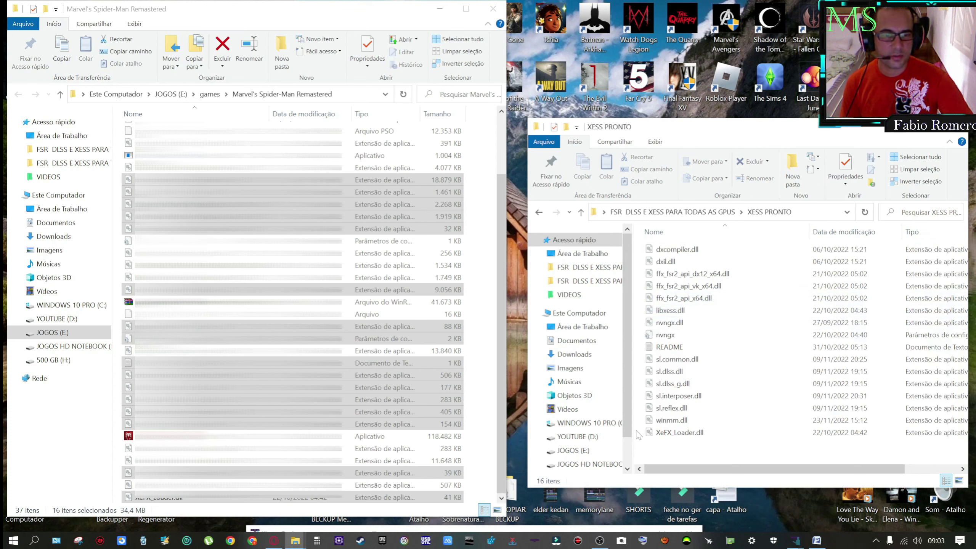
left_click_drag(701, 446, 125, 306)
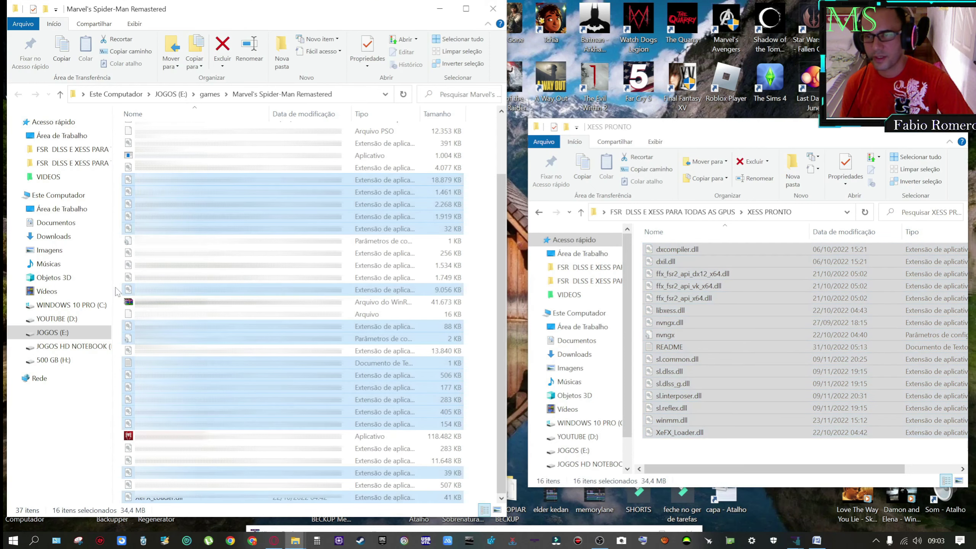
left_click(407, 233)
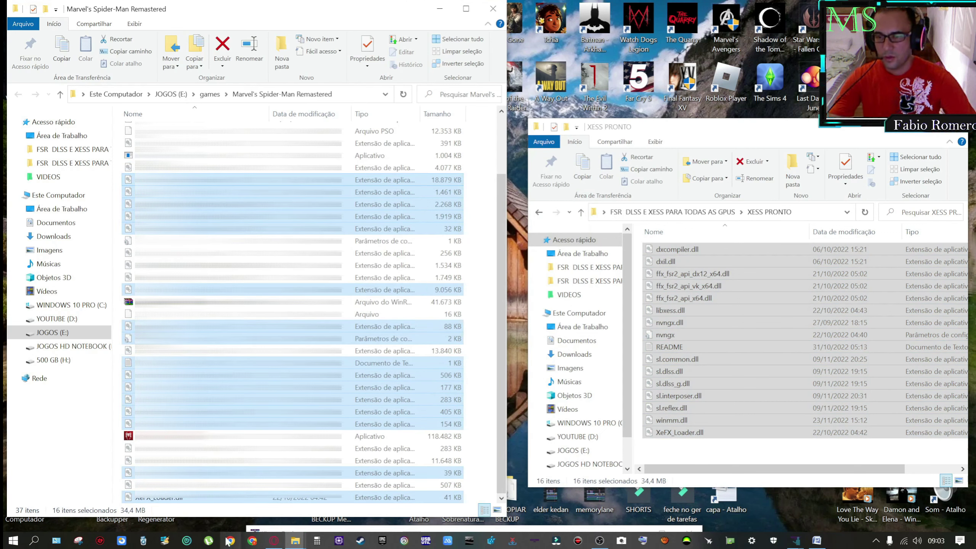
key("Delete")
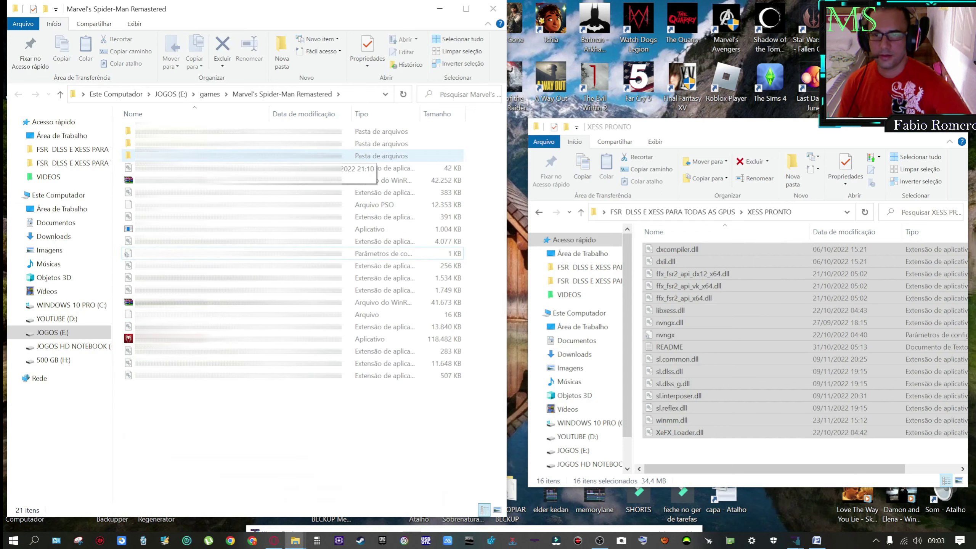
left_click_drag(229, 15, 400, 29)
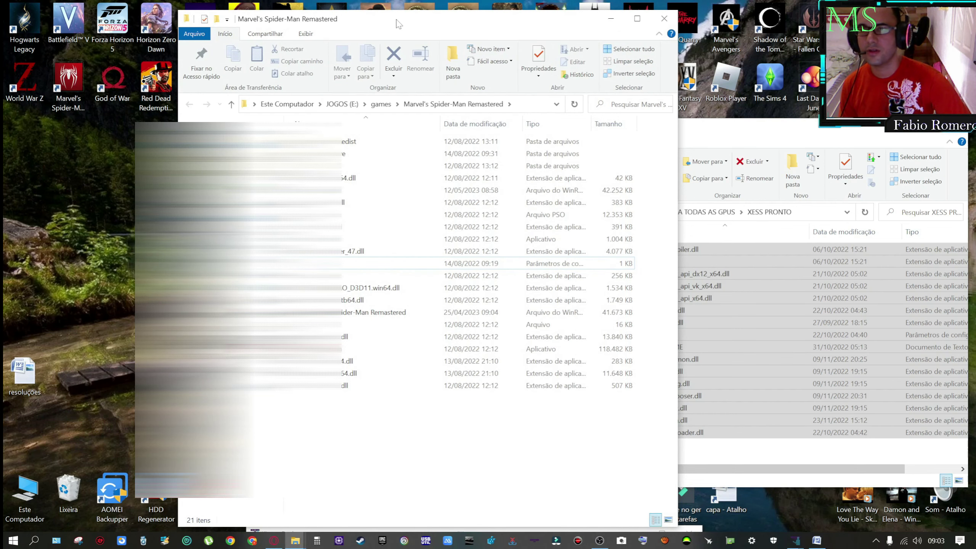
left_click_drag(398, 24, 264, 17)
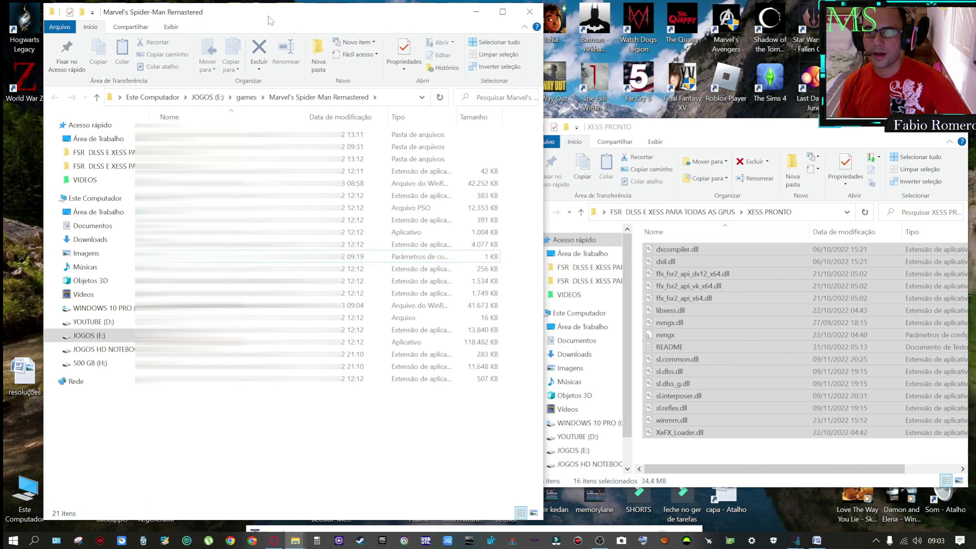
Launch Marvel's Spider-Man, check the upscaling methods offered in its display settings, and exit without saving any change
left_click(477, 12)
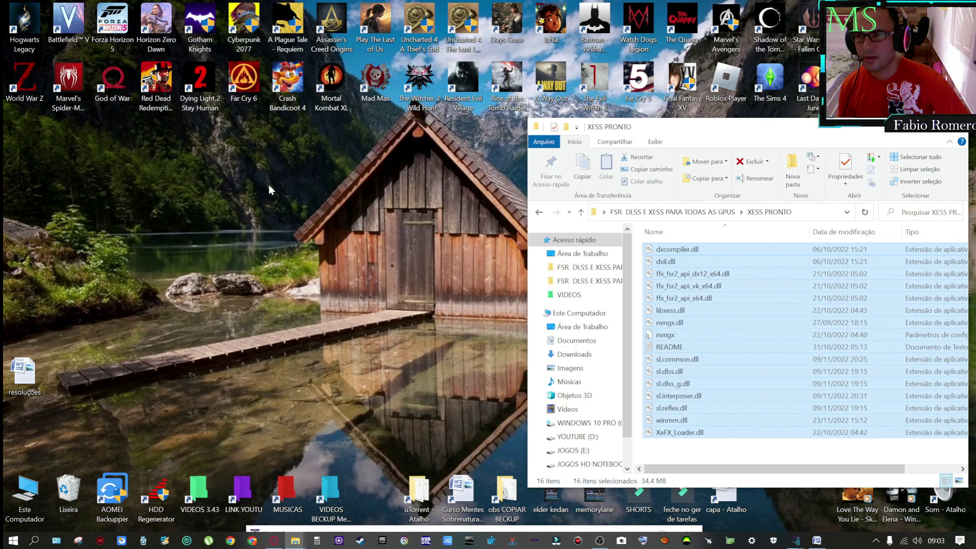
double_click(77, 112)
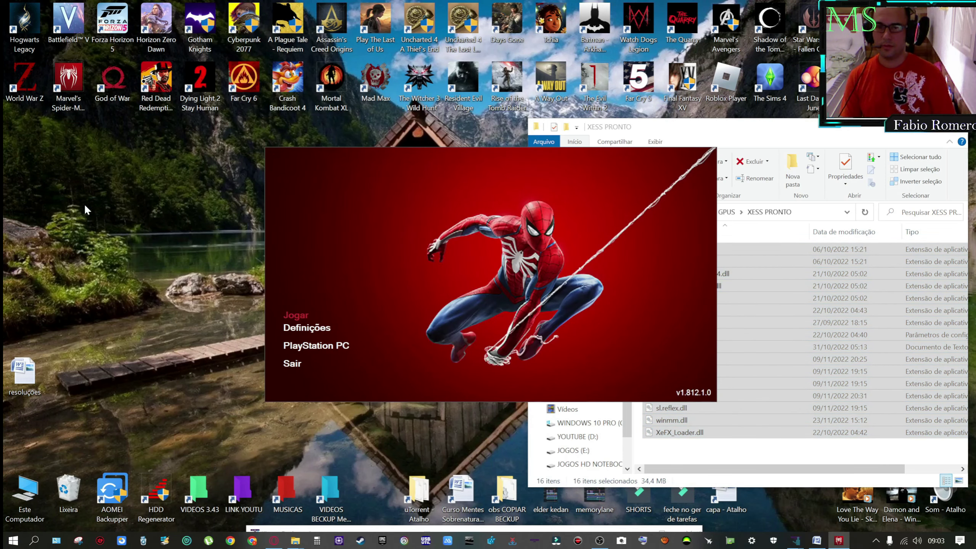
left_click(307, 328)
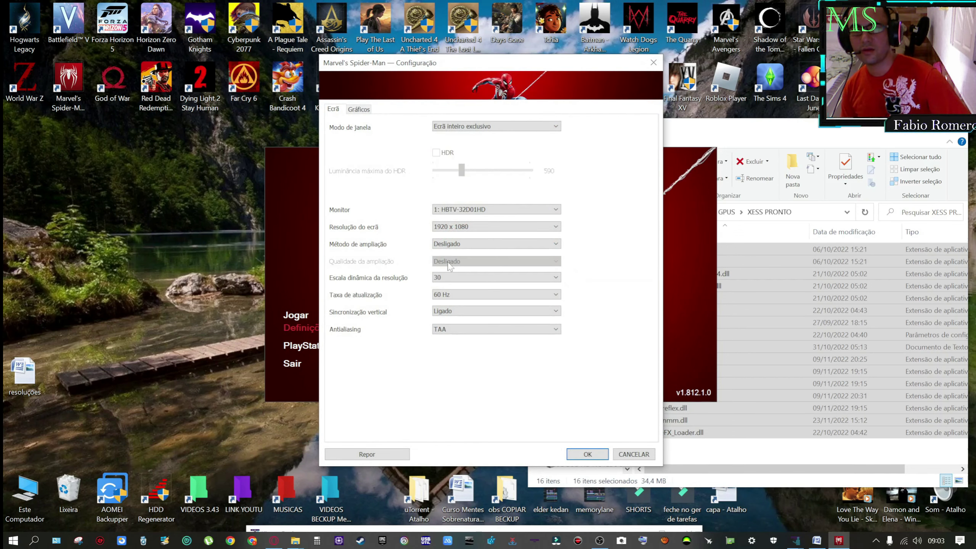
left_click(474, 245)
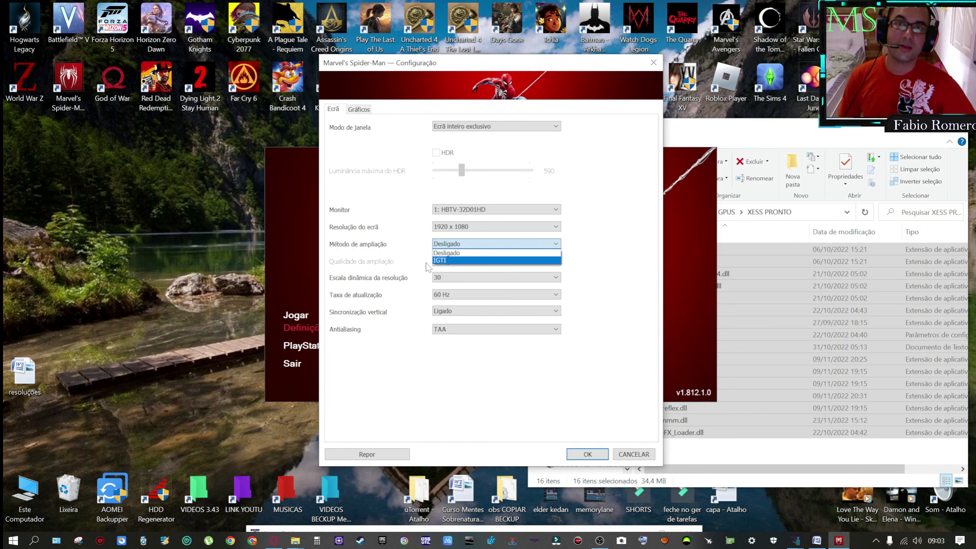
left_click(654, 64)
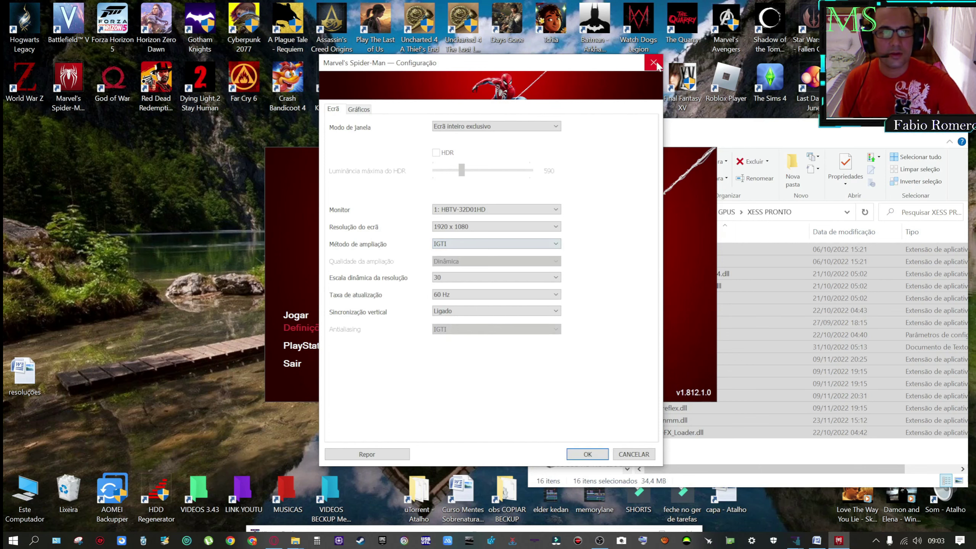
left_click(654, 64)
left_click(294, 361)
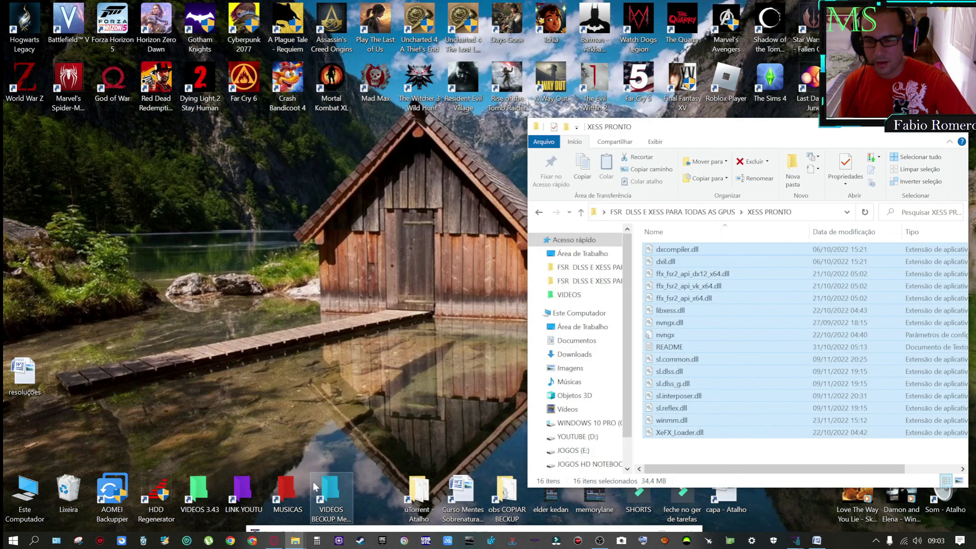
Extract backup.rar into the Marvel's Spider-Man Remastered folder, overwriting all existing files
mouse_move(299, 542)
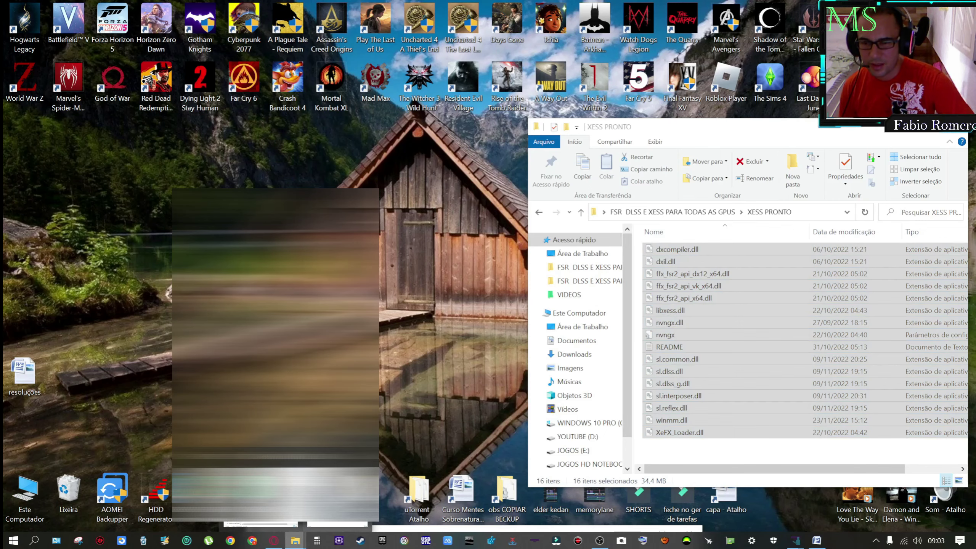
left_click(260, 524)
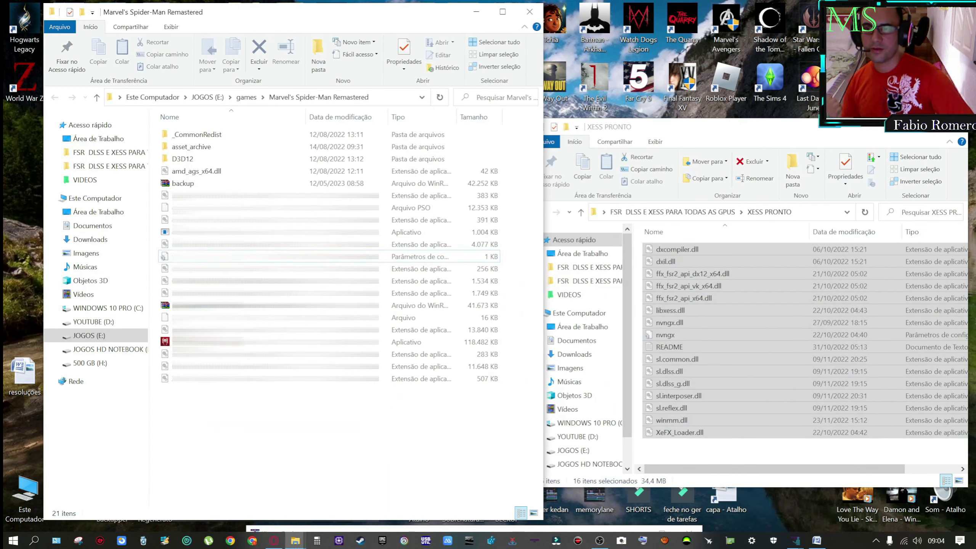
left_click(189, 183)
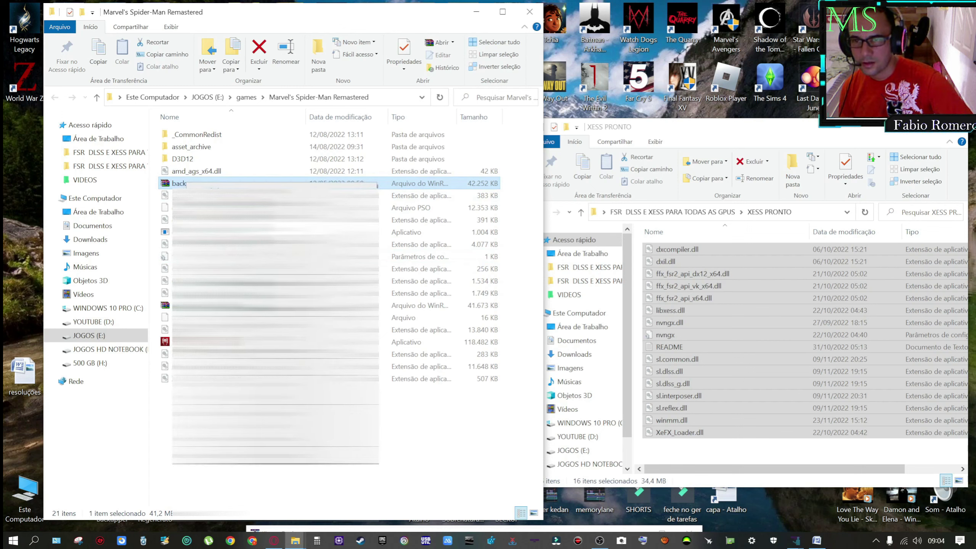
left_click(231, 228)
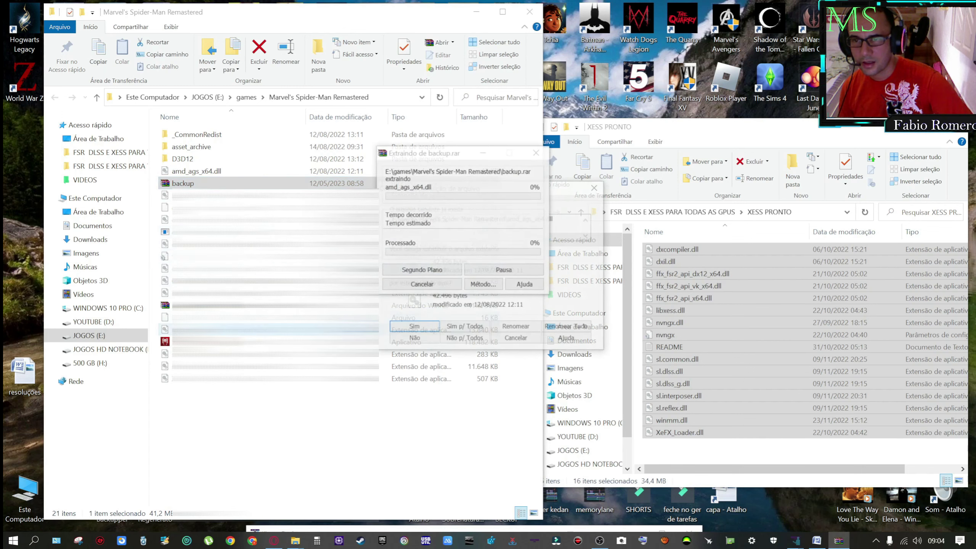
left_click(463, 327)
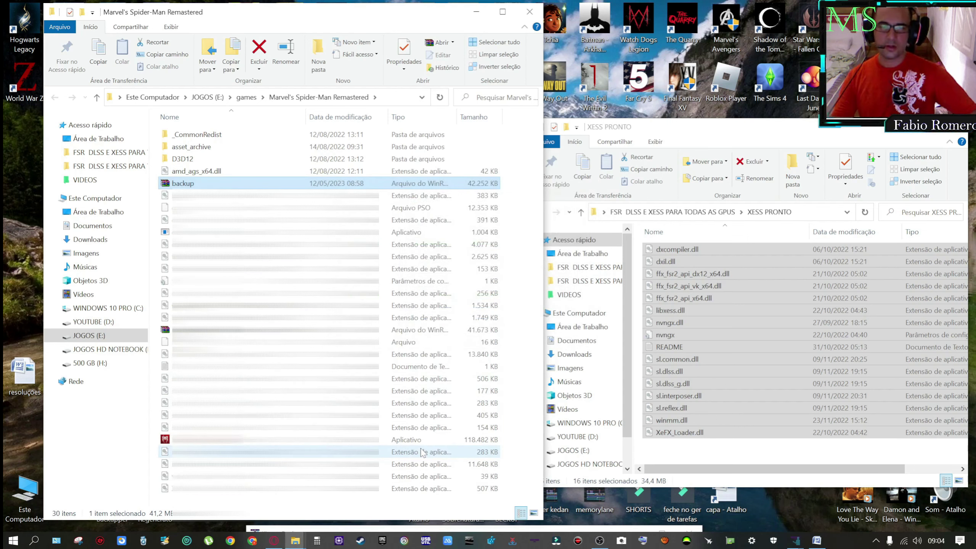
Relaunch Marvel's Spider-Man and set the upscaling method to AMD FSR 2.0 in its display settings
left_click(476, 11)
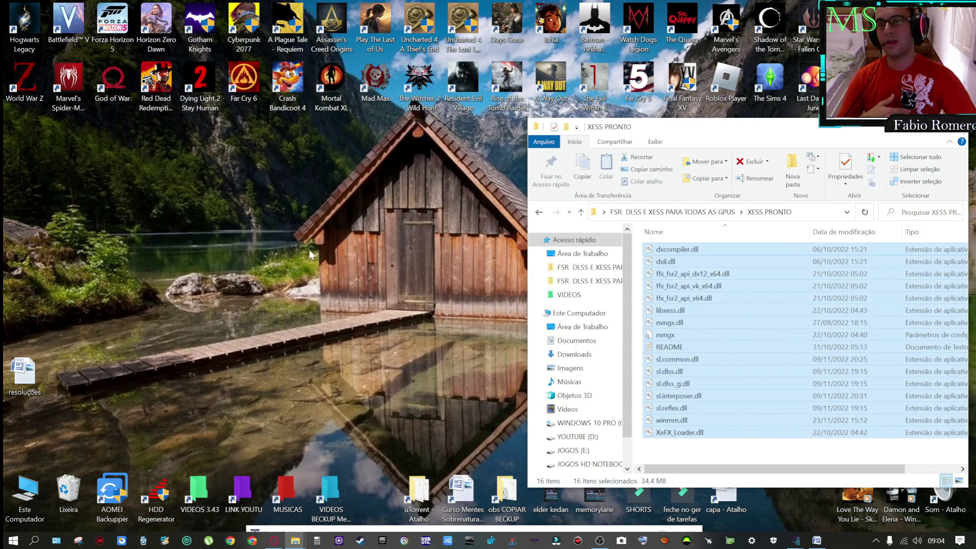
double_click(68, 83)
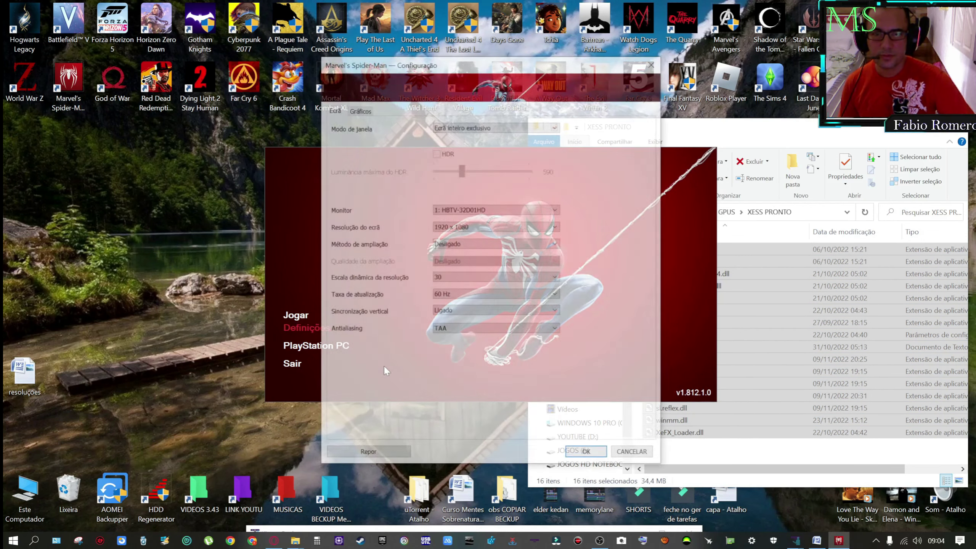
left_click(453, 246)
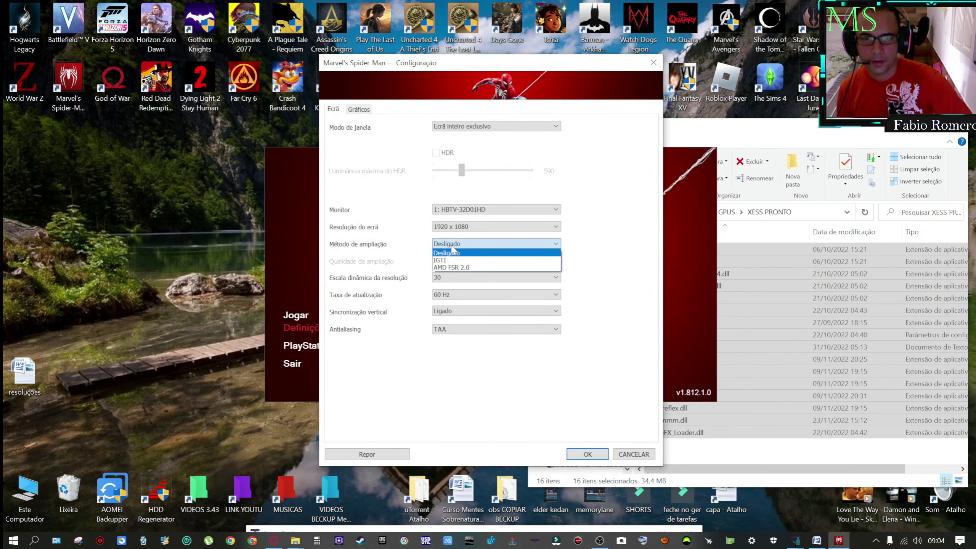
left_click(453, 267)
Turn dynamic resolution scaling off (Desligado), set upscaling quality to Equilíbrio for AMD FSR 2.0, save the settings and exit the game
left_click(447, 277)
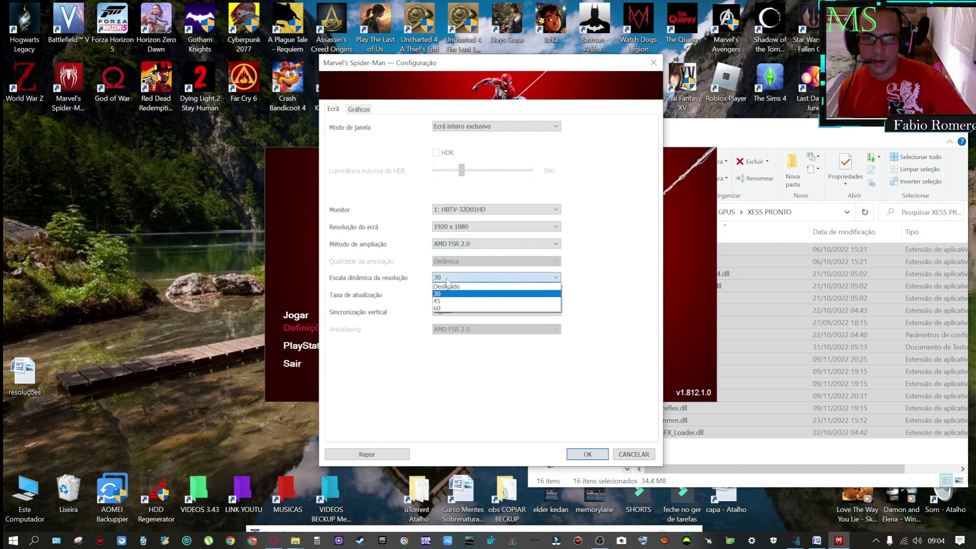
left_click(447, 287)
left_click(461, 261)
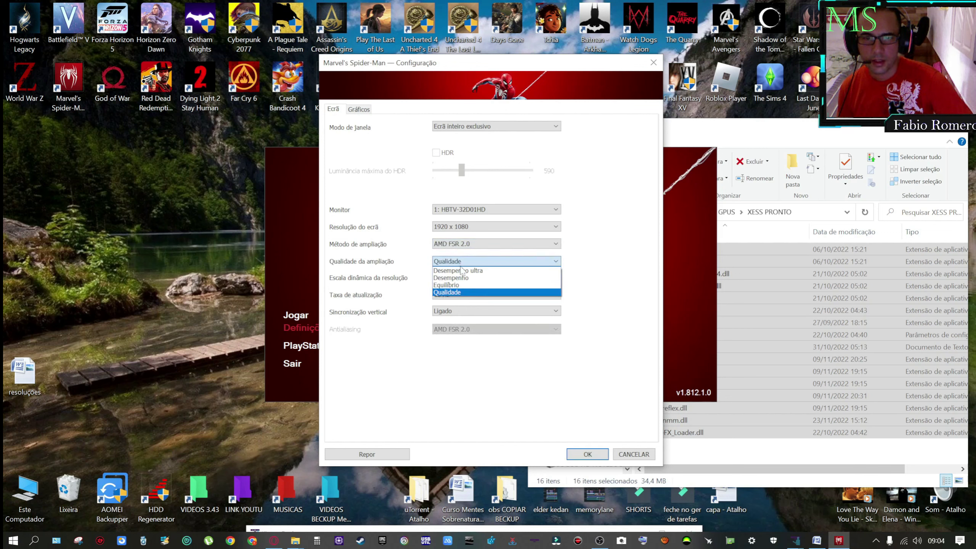
left_click(477, 284)
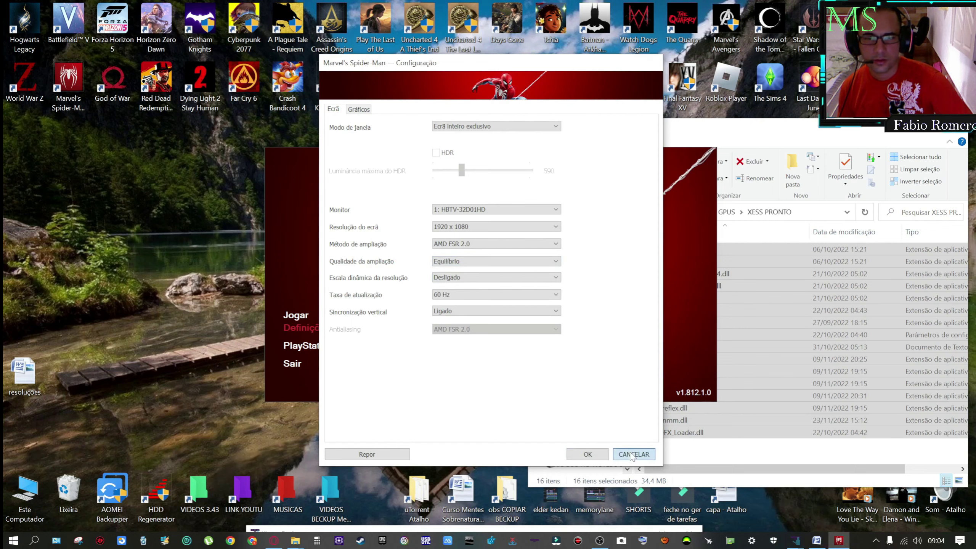
left_click(588, 454)
left_click(294, 363)
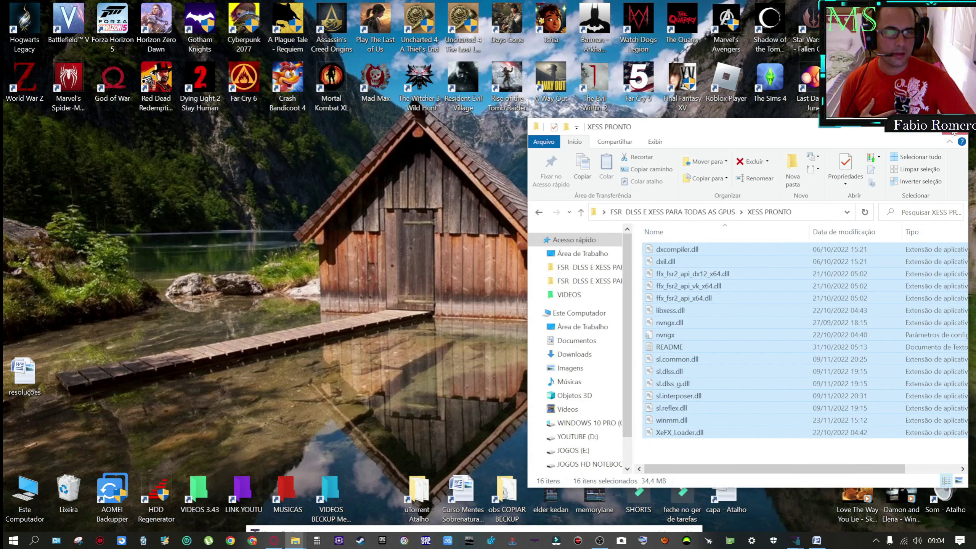
Clear the mod folder window off the desktop and launch A Plague Tale - Requiem
left_click(539, 212)
key("super+Down")
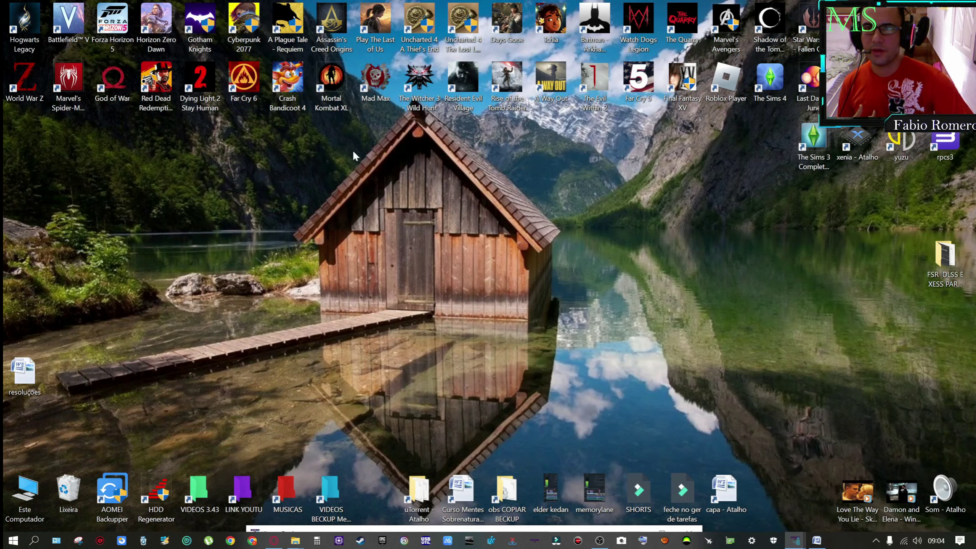
left_click(292, 28)
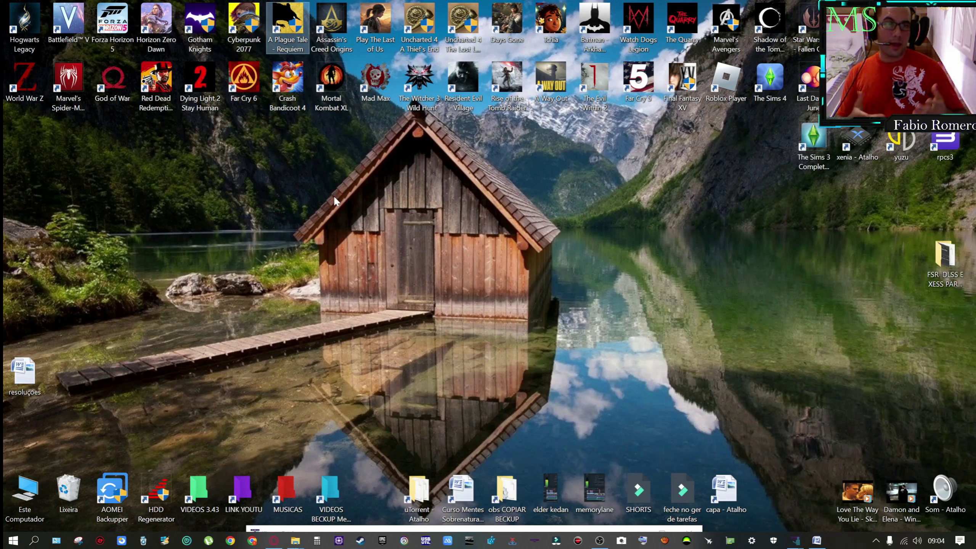
double_click(283, 21)
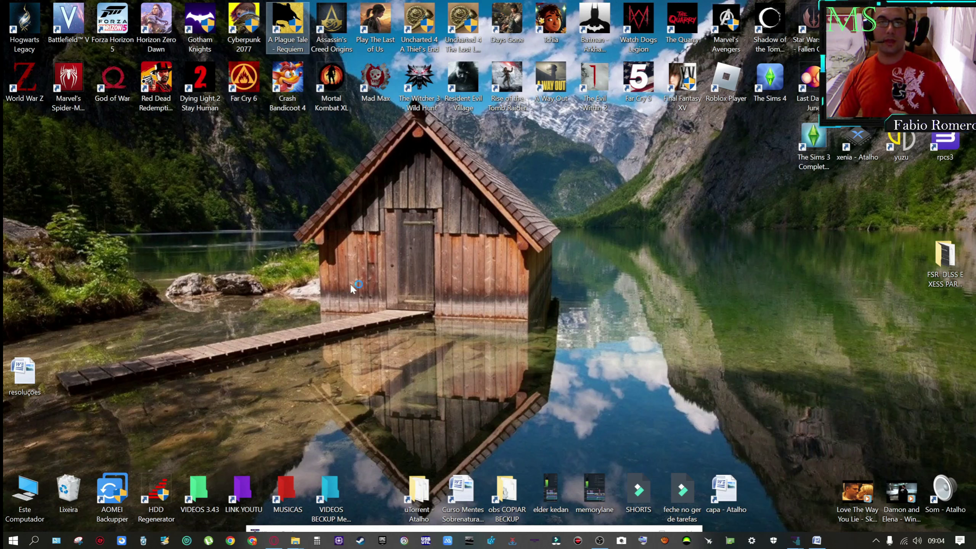